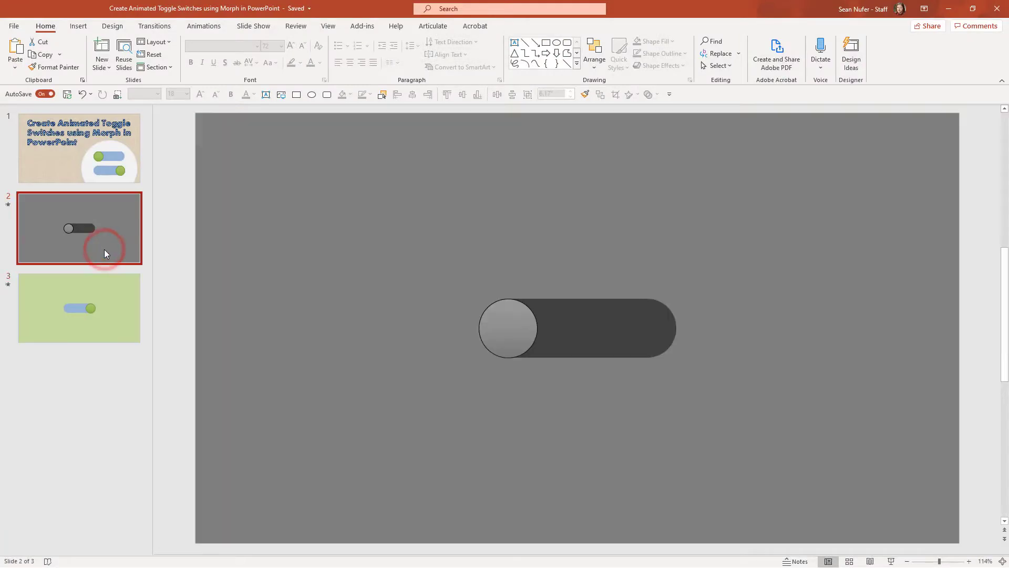
# Delete the extra demo slides and add a new Blank slide after the title slide.
pyautogui.press('Delete')
pyautogui.press('Delete')
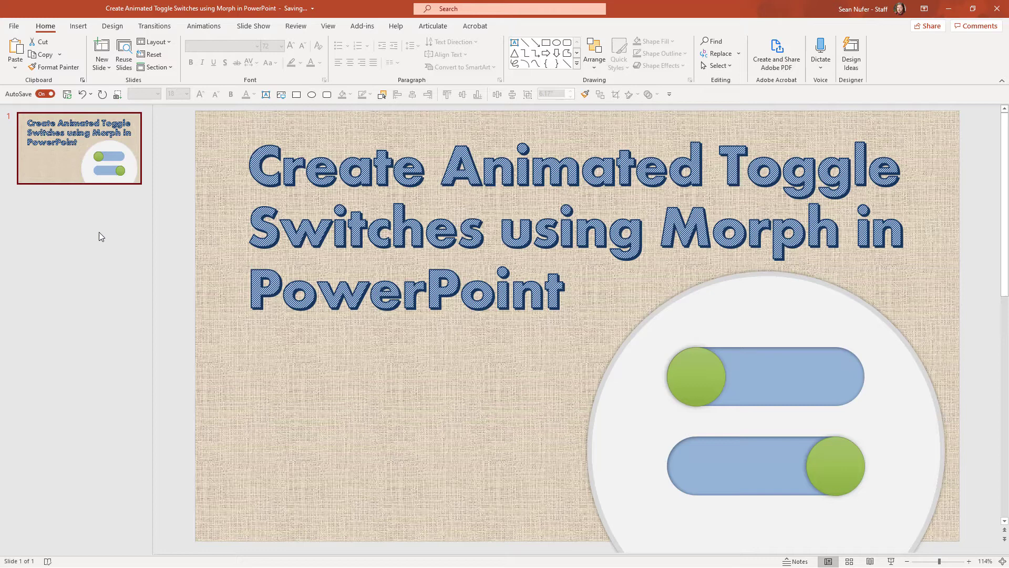
pyautogui.click(102, 62)
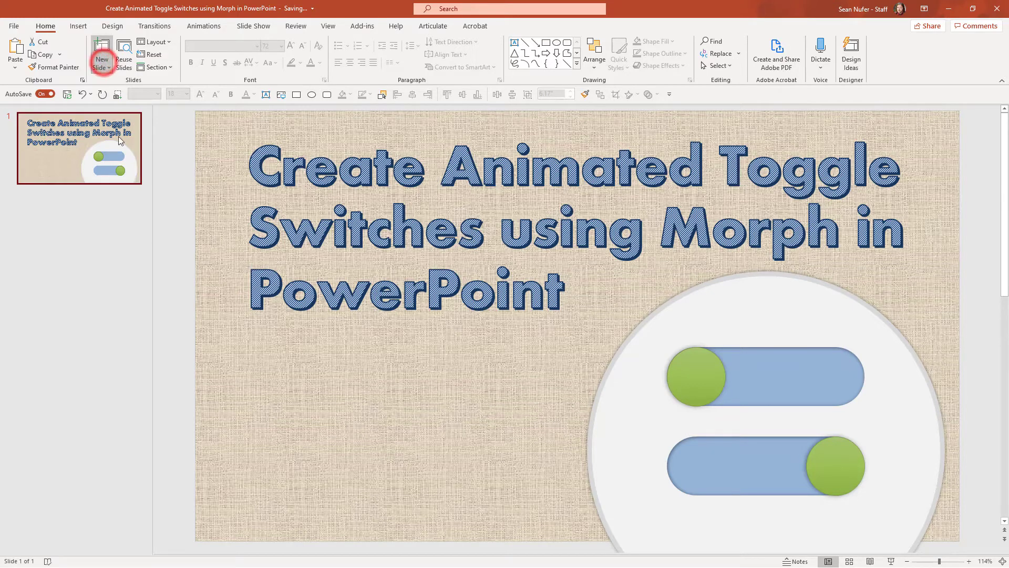
pyautogui.click(125, 207)
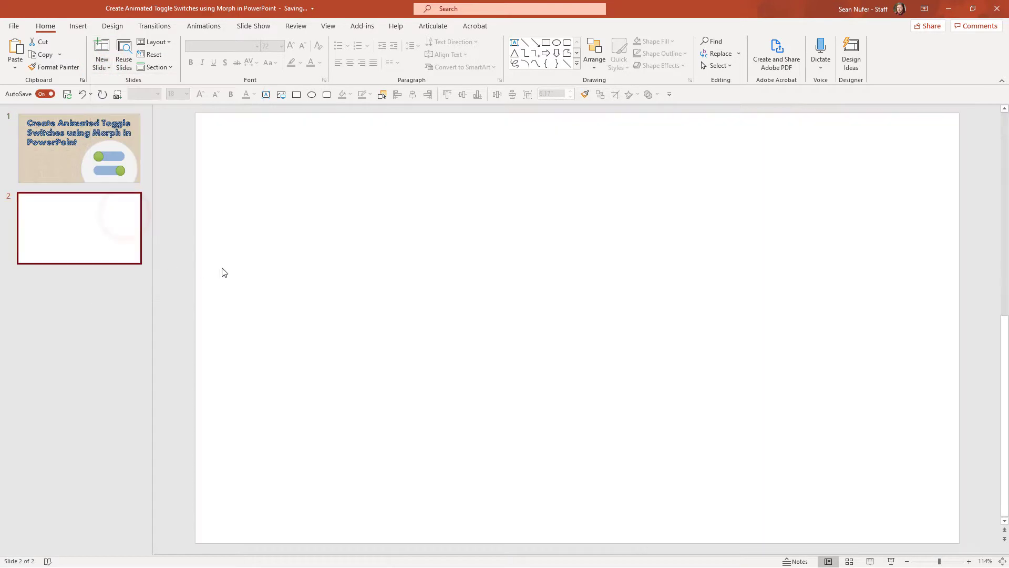
# Draw a blue rectangle mid-slide from Insert > Shapes > Rectangle.
pyautogui.click(78, 27)
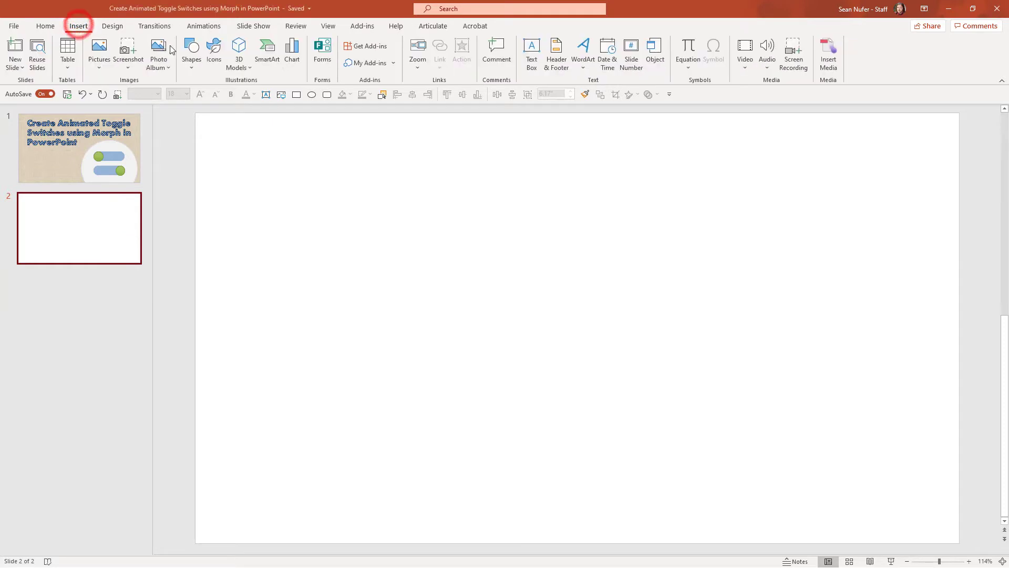
pyautogui.click(192, 52)
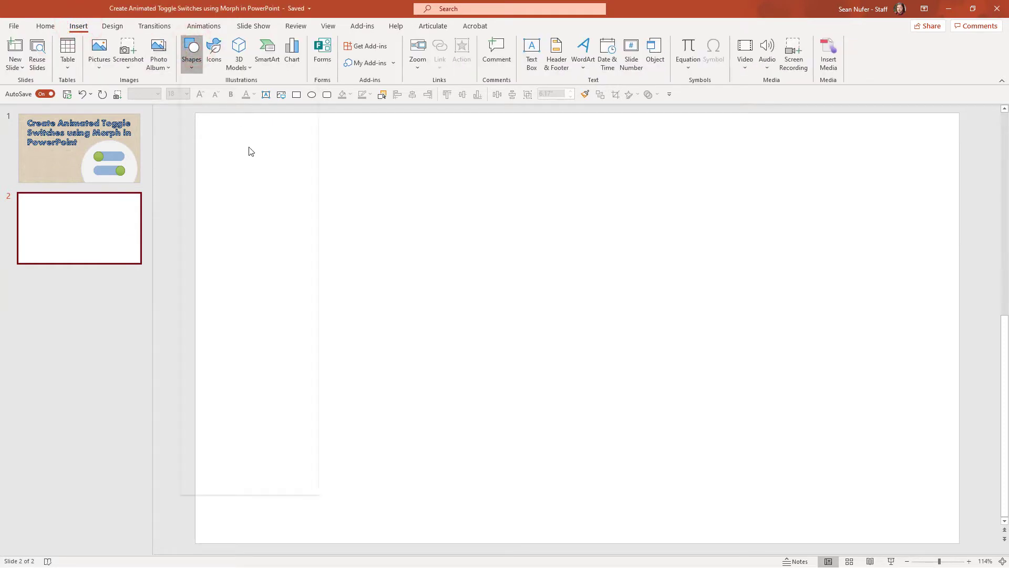
pyautogui.click(218, 95)
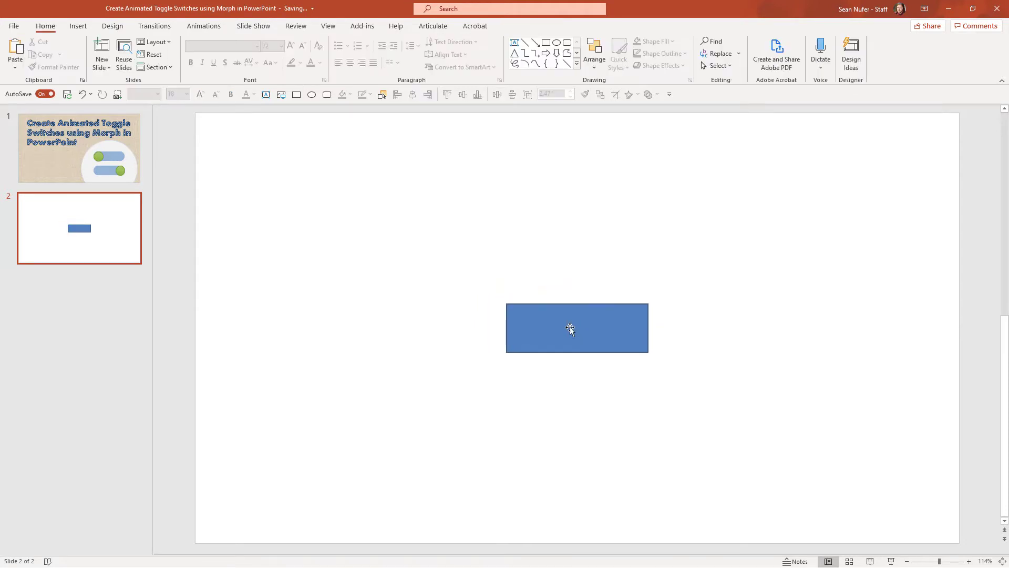
# Set the rectangle's Shape Outline to No Outline.
pyautogui.click(522, 26)
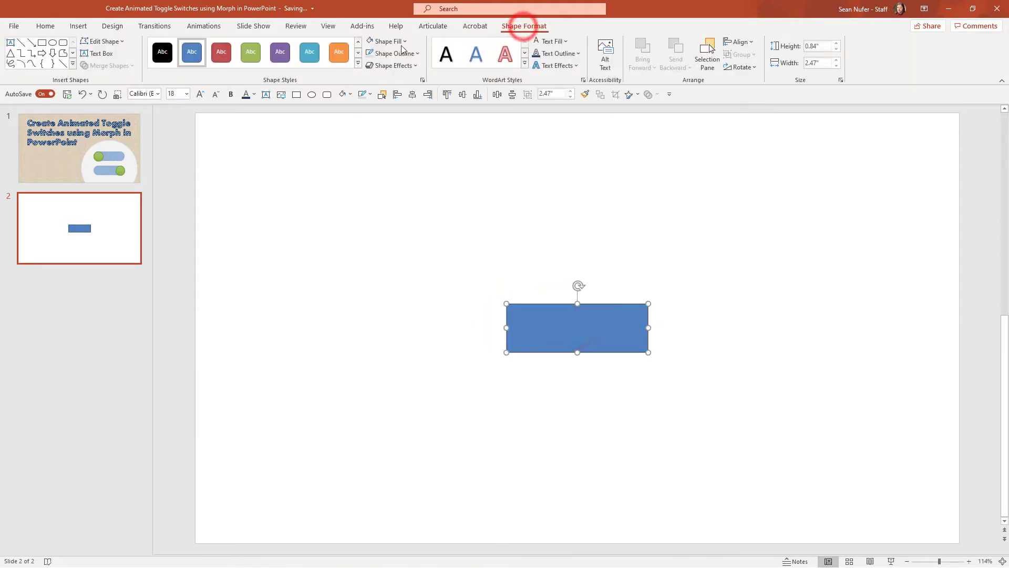
pyautogui.click(416, 54)
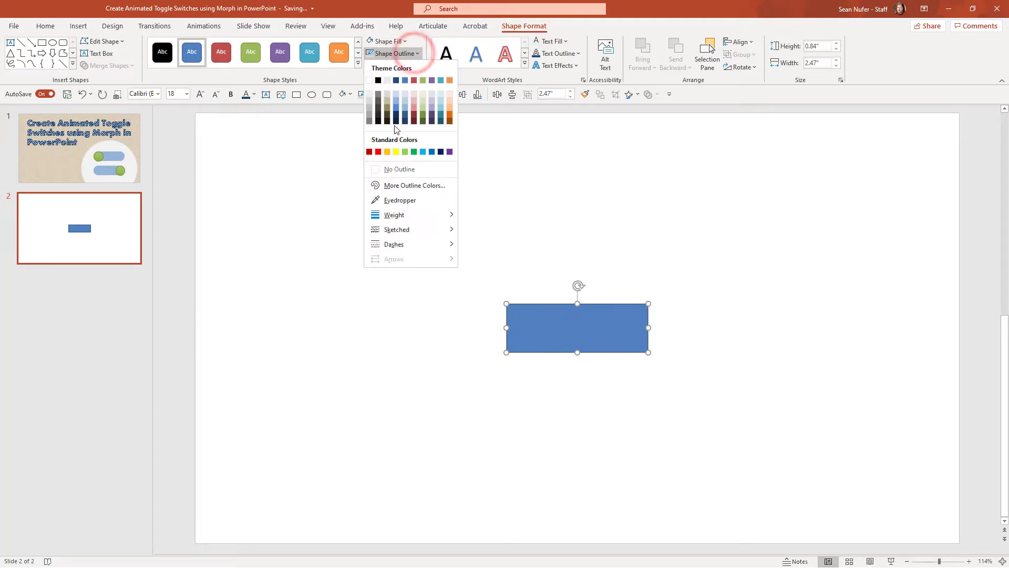
pyautogui.click(389, 172)
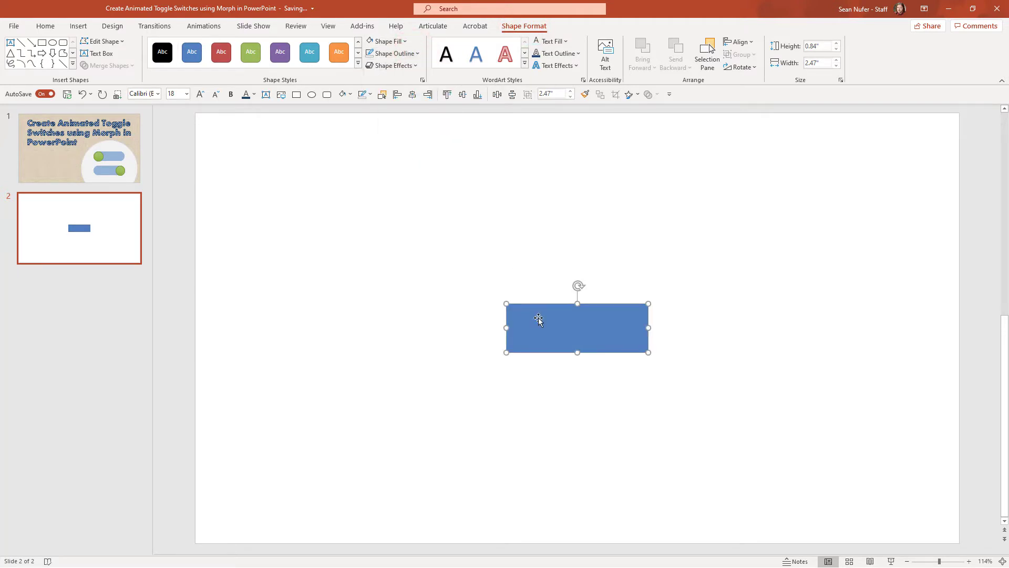
# Duplicate the rectangle, change the copy to an oval, move it up-left, and set its width to 0.84".
pyautogui.hotkey('ctrl', 'd')
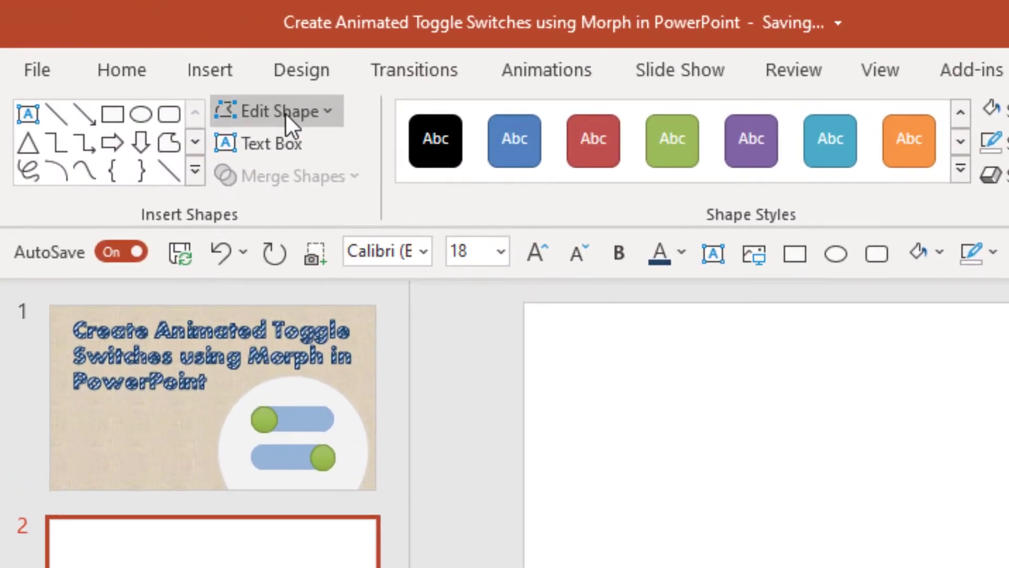
pyautogui.click(105, 41)
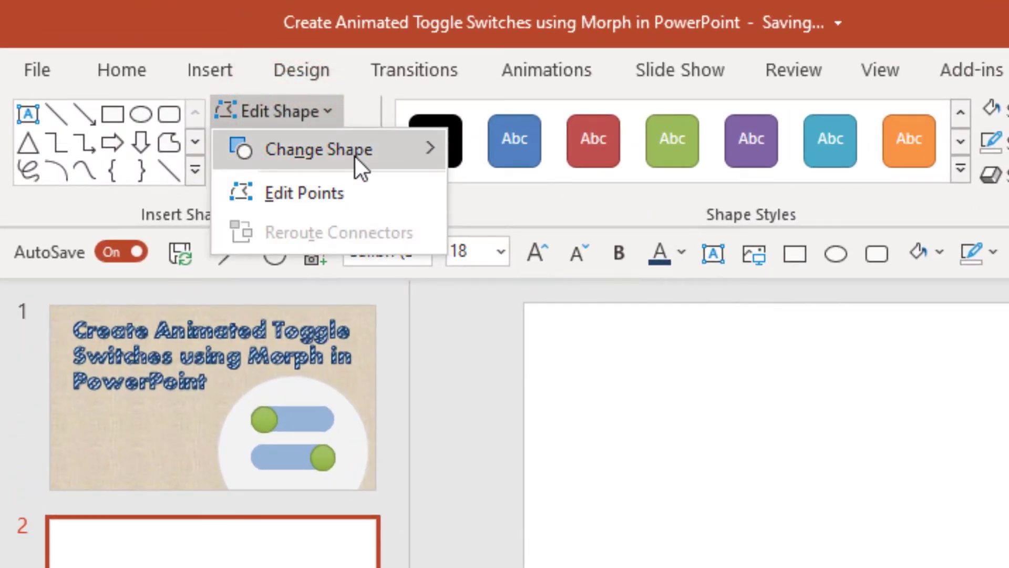
pyautogui.moveTo(374, 156)
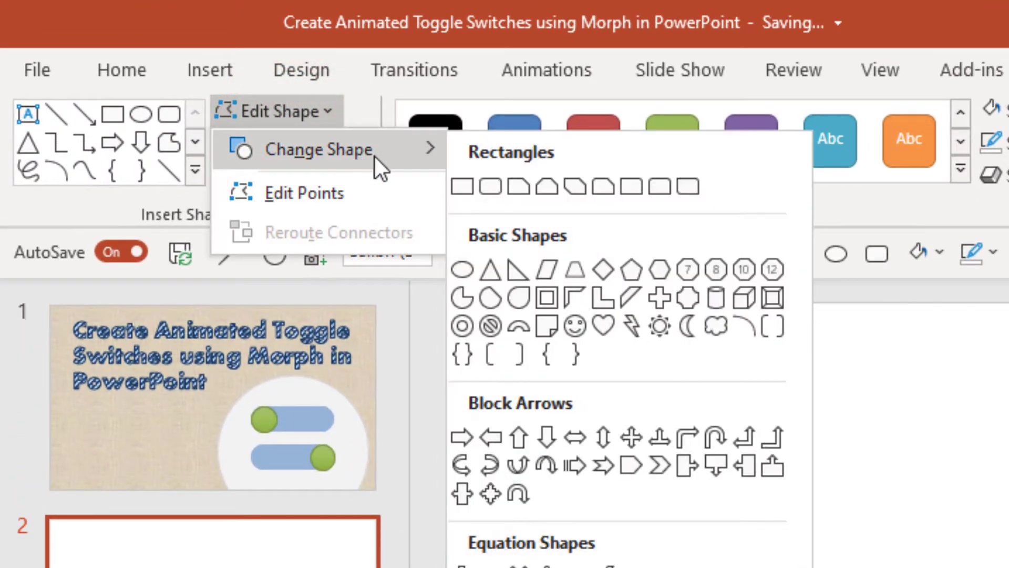
pyautogui.click(464, 268)
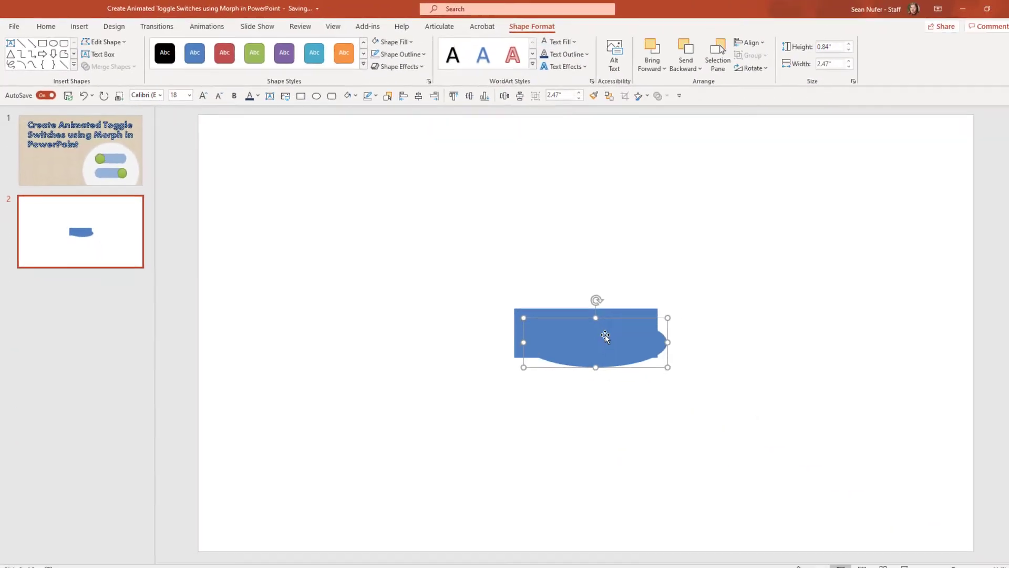
pyautogui.moveTo(605, 336); pyautogui.dragTo(448, 252)
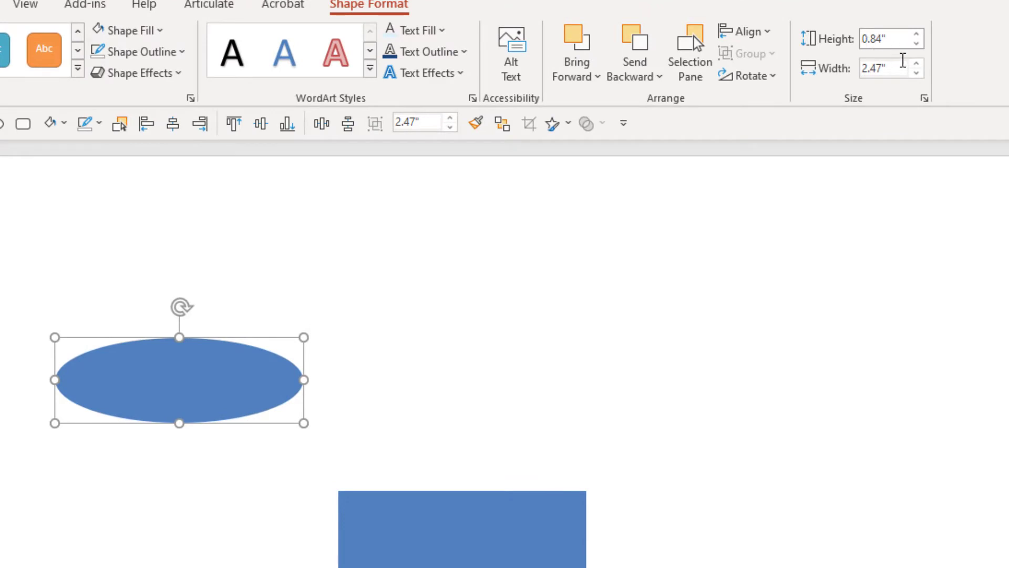
pyautogui.click(905, 69)
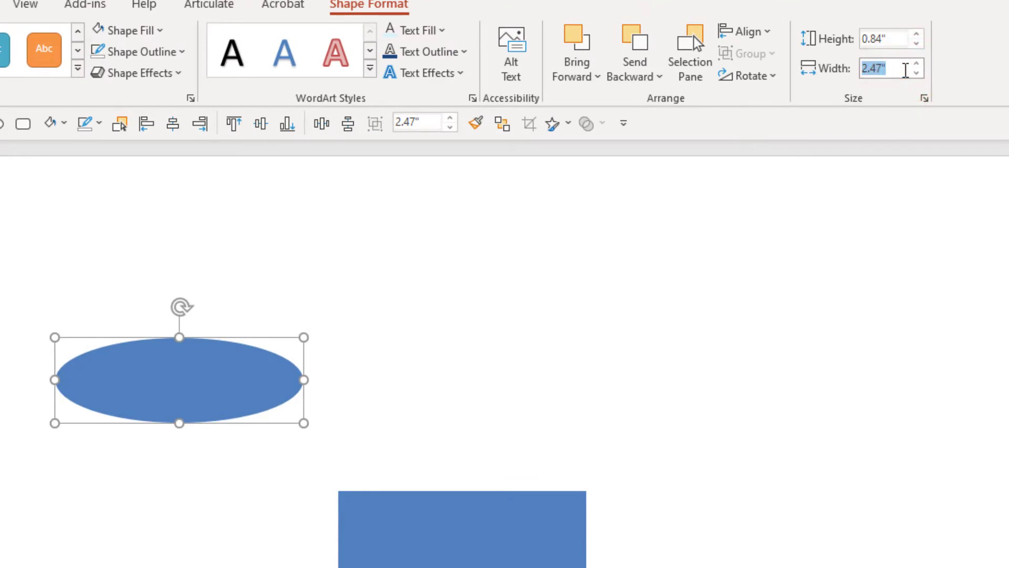
pyautogui.write('0.84')
pyautogui.press('Return')
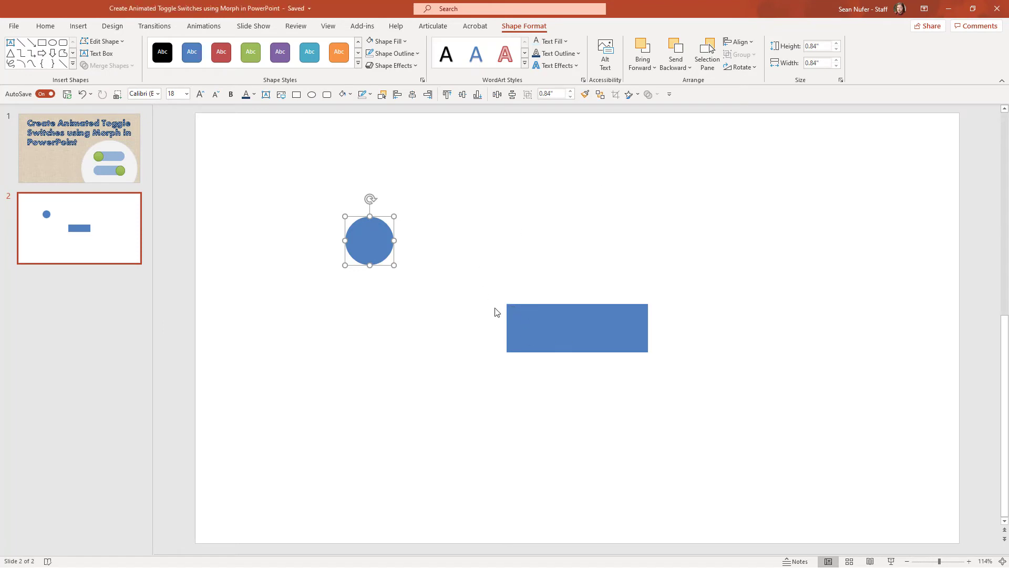
# Place circles at both ends of the rectangle and park a spare circle at lower right.
pyautogui.moveTo(376, 240); pyautogui.dragTo(513, 322)
pyautogui.click(432, 315)
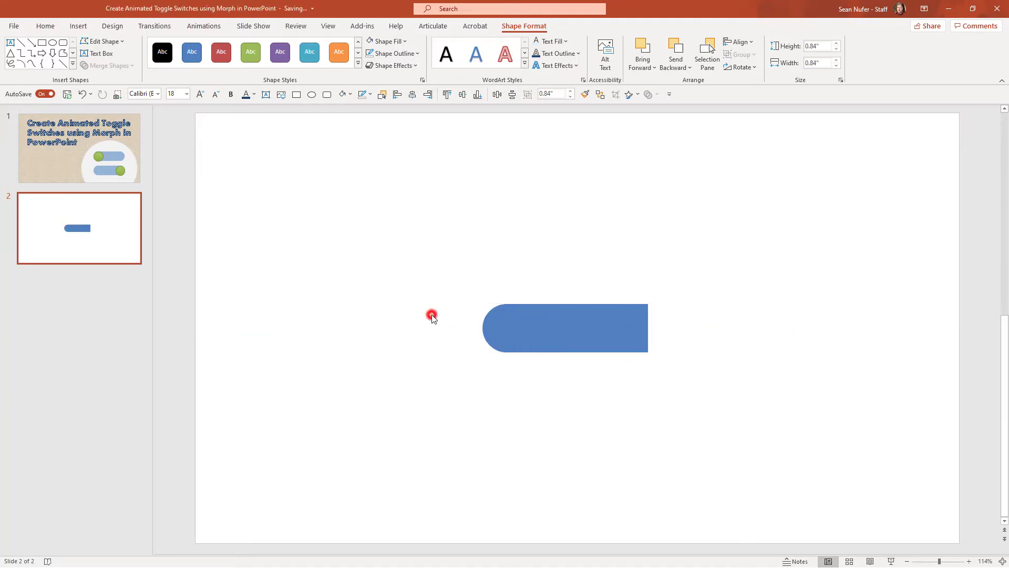
pyautogui.click(499, 322)
pyautogui.moveTo(515, 347); pyautogui.dragTo(818, 433)
pyautogui.moveTo(428, 262); pyautogui.dragTo(719, 401)
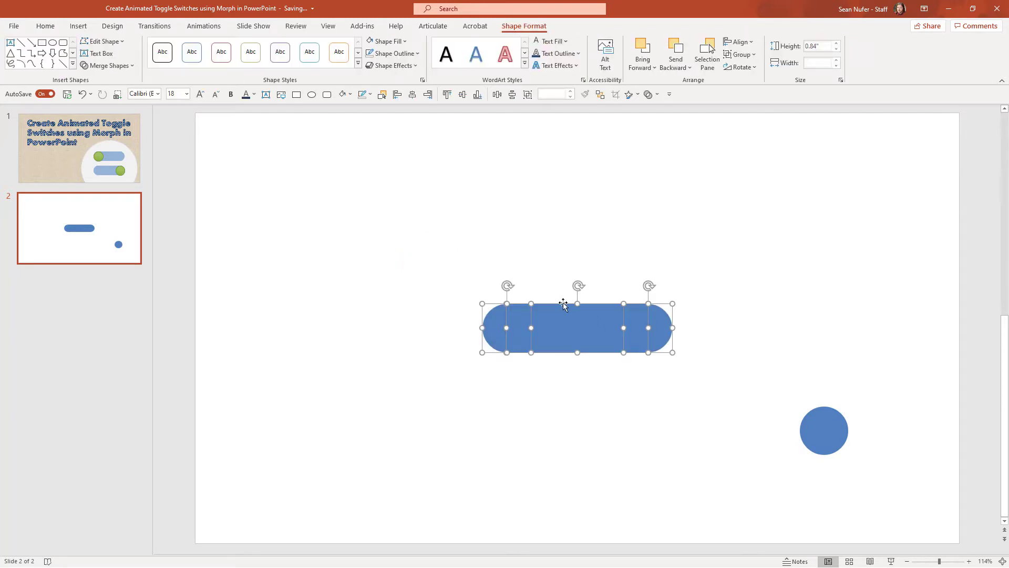
# Select the rectangle and both end circles and Union them into one rounded pill.
pyautogui.hotkey('ctrl', 'g')
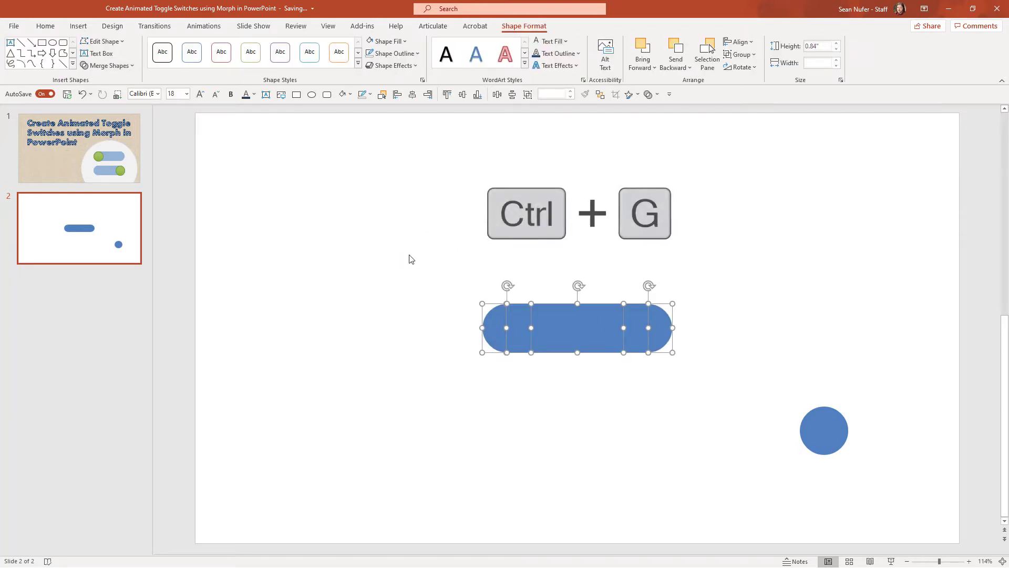
pyautogui.click(516, 270)
pyautogui.moveTo(442, 280); pyautogui.dragTo(741, 373)
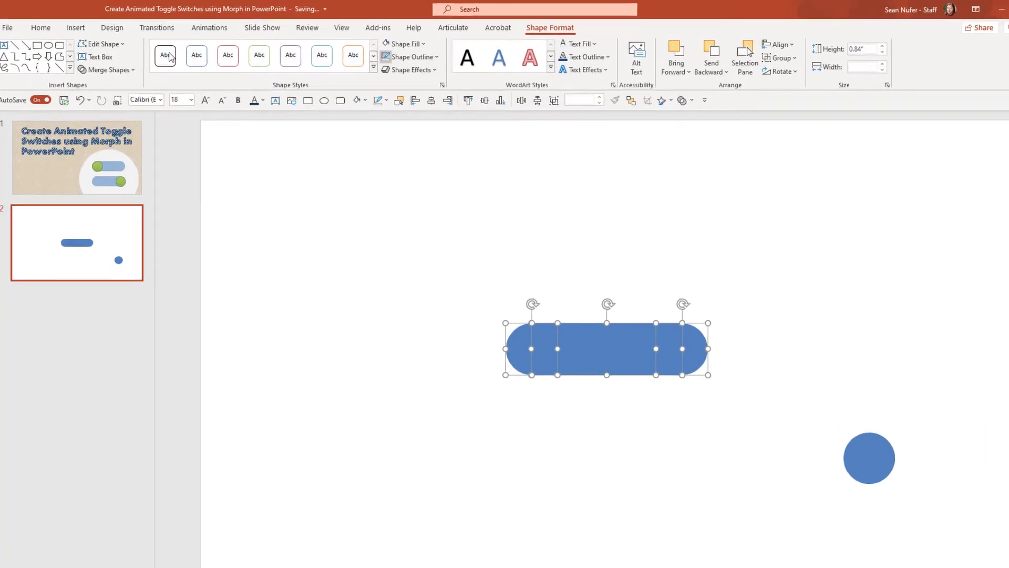
pyautogui.click(107, 66)
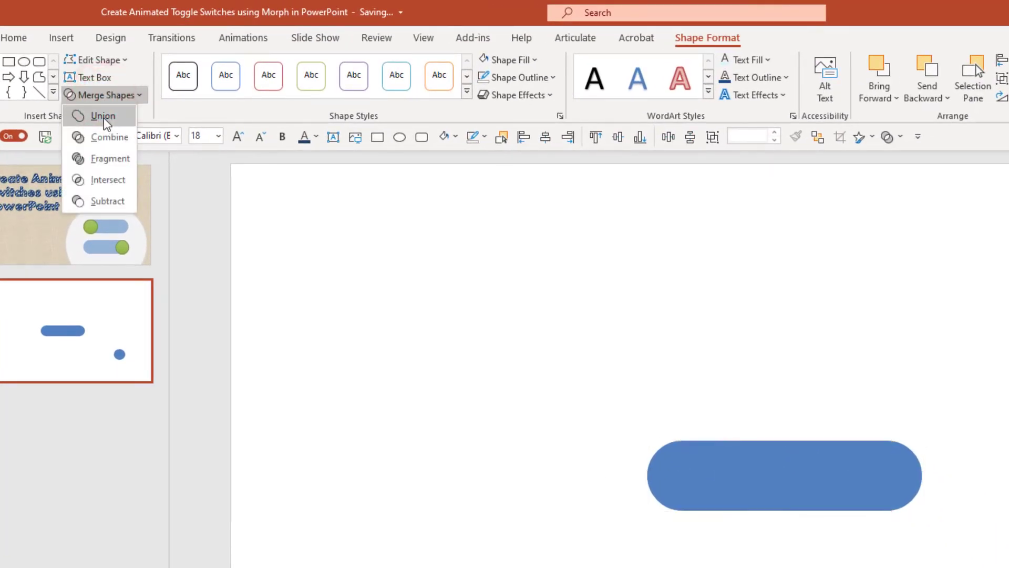
pyautogui.click(106, 116)
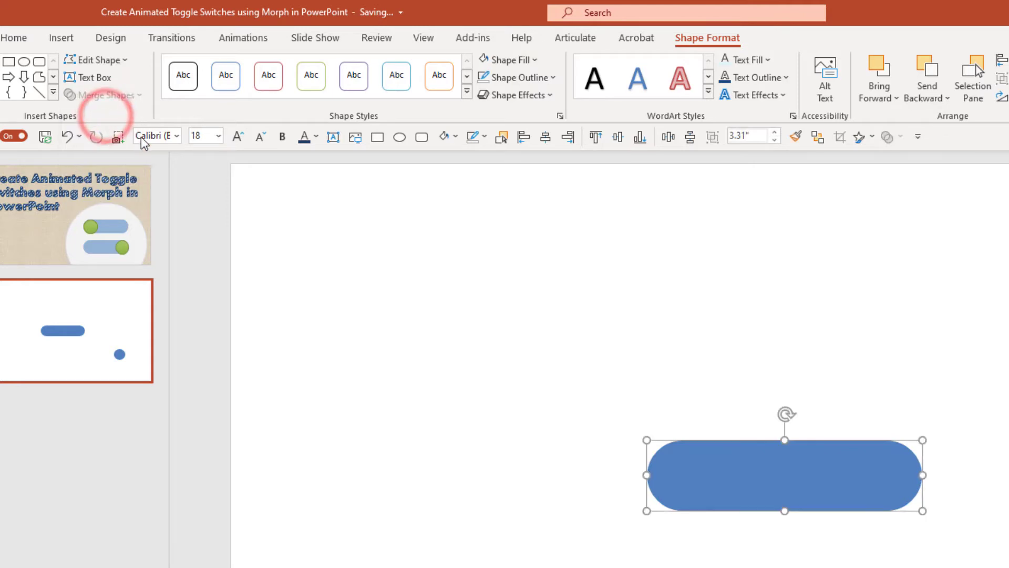
# Recentre the pill and place the spare circle beside its left end.
pyautogui.moveTo(777, 481)
pyautogui.mouseDown()
pyautogui.moveTo(859, 419)
pyautogui.moveTo(781, 435)
pyautogui.moveTo(771, 465)
pyautogui.moveTo(780, 476)
pyautogui.mouseUp()
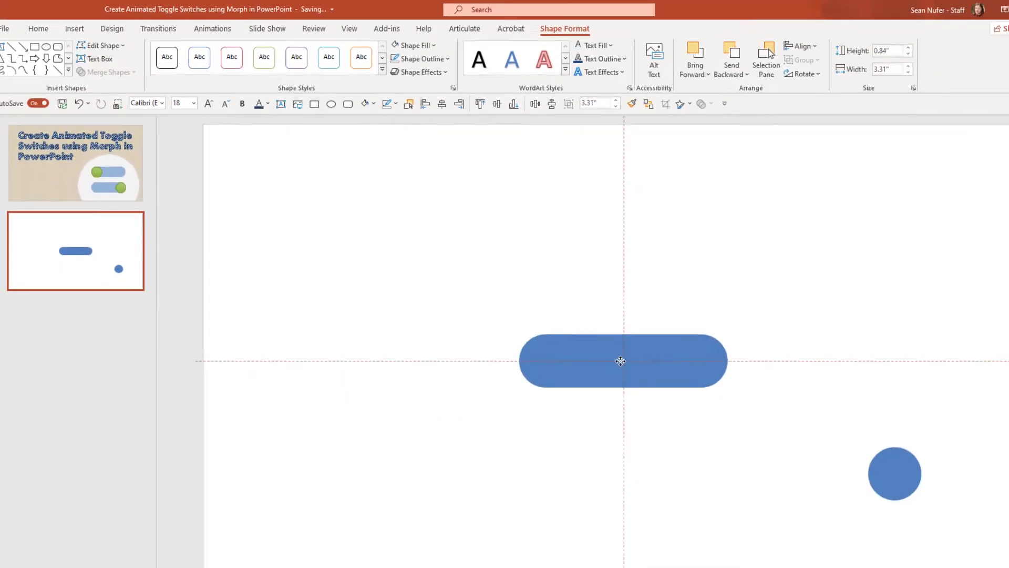
pyautogui.moveTo(894, 473); pyautogui.dragTo(476, 360)
pyautogui.moveTo(442, 326); pyautogui.dragTo(510, 326)
# Tuck the circle under the pill's left end and fill the pill dark grey.
pyautogui.click(556, 333)
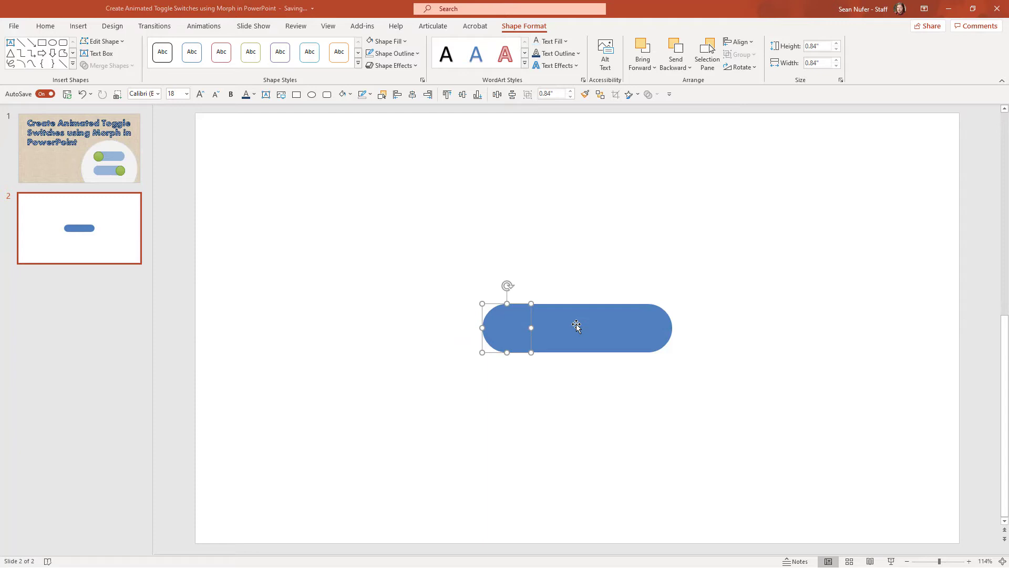
pyautogui.click(576, 324)
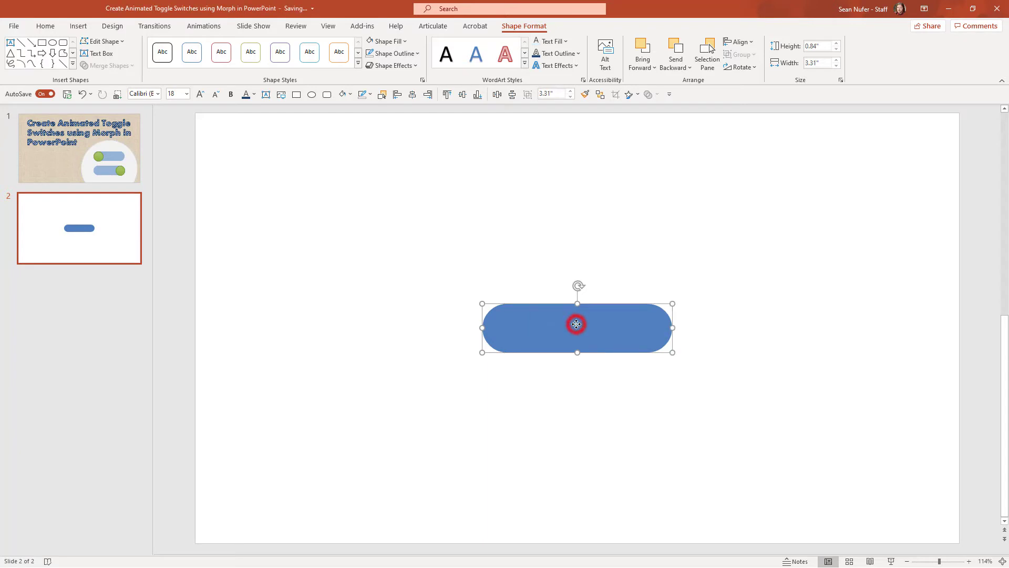
pyautogui.click(406, 42)
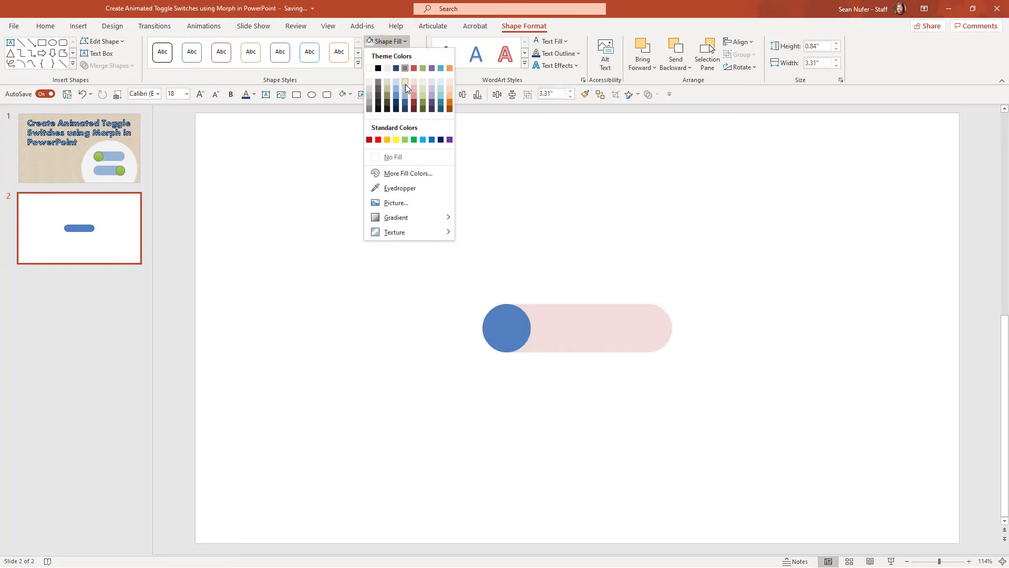
pyautogui.click(379, 96)
# Fill the knob circle light grey, then give it a dark grey gradient variation.
pyautogui.click(500, 327)
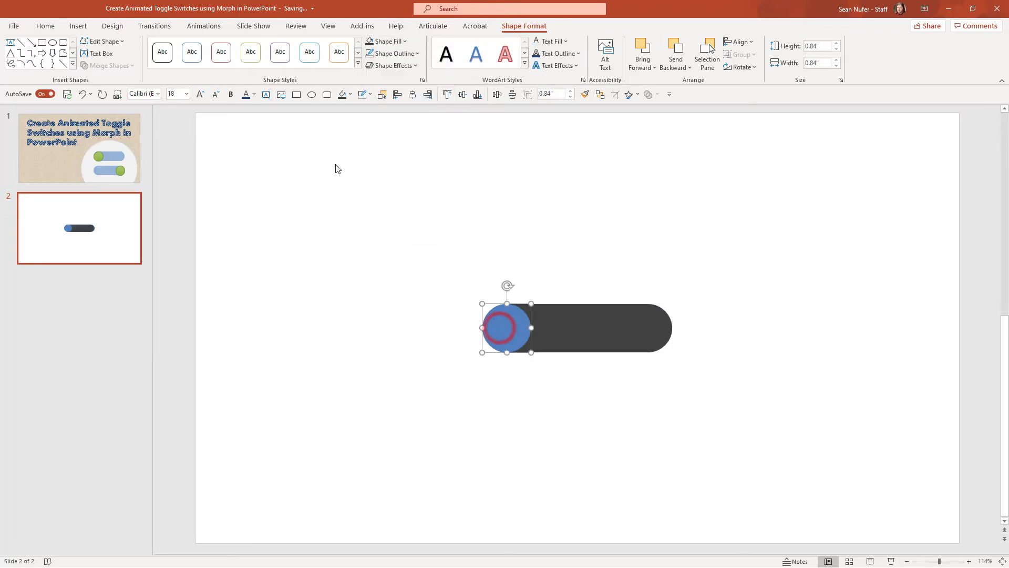
pyautogui.click(398, 42)
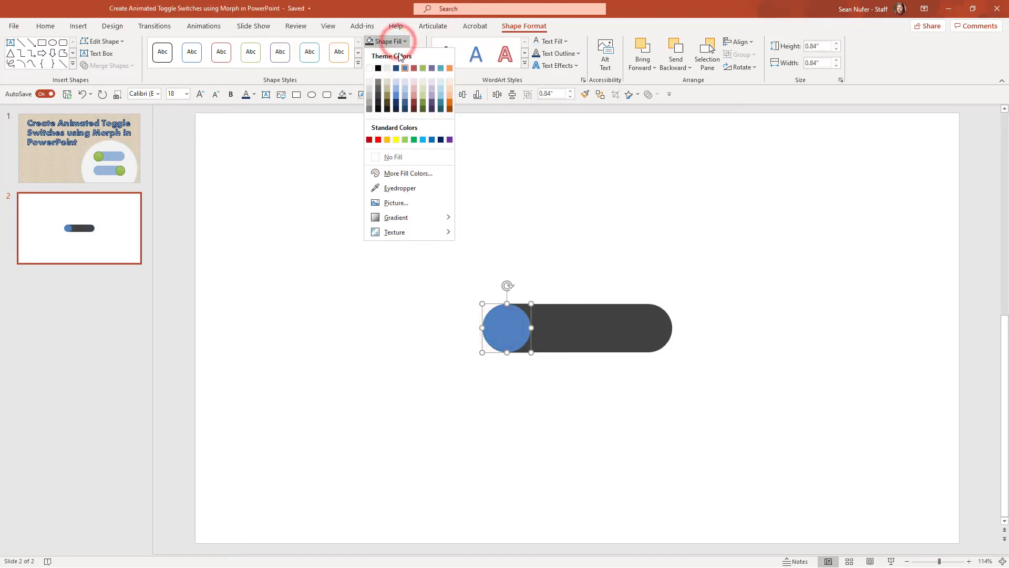
pyautogui.click(369, 100)
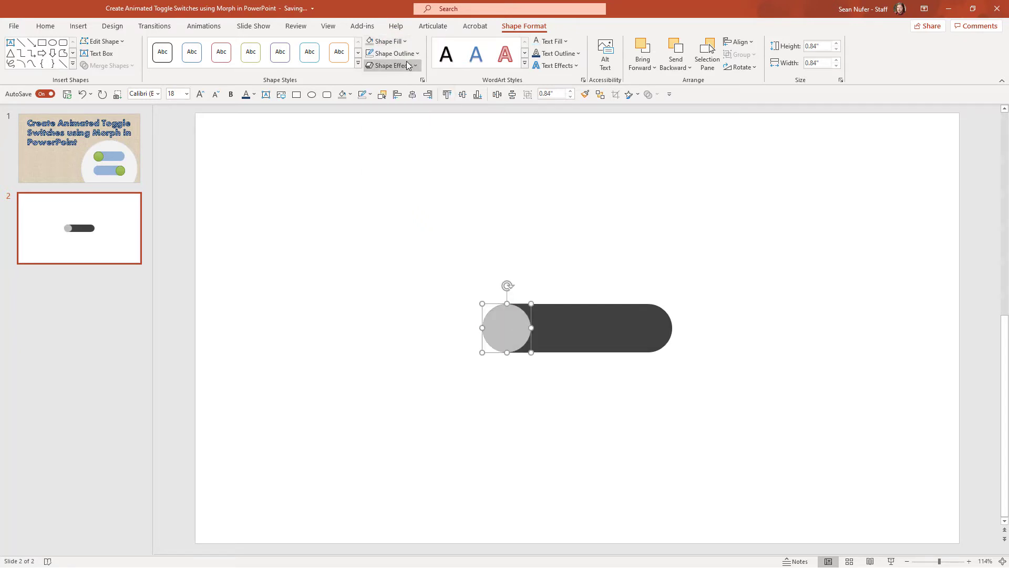
pyautogui.click(403, 41)
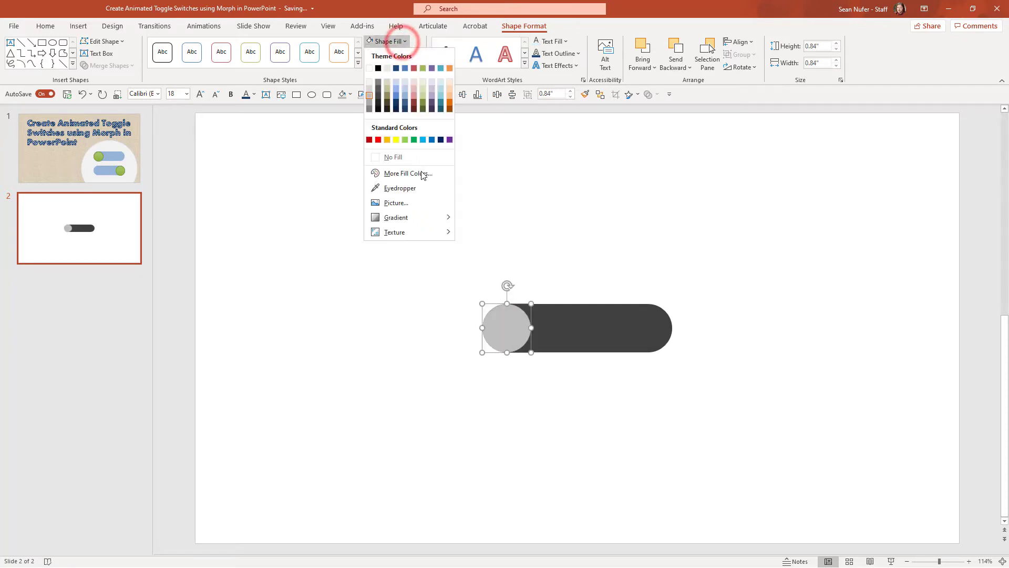
pyautogui.click(412, 217)
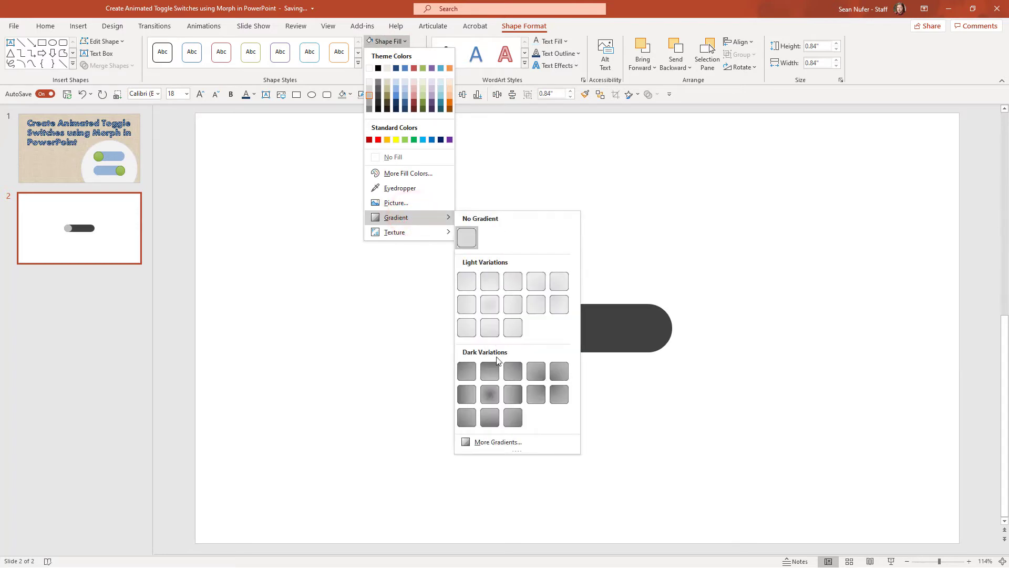
pyautogui.click(492, 416)
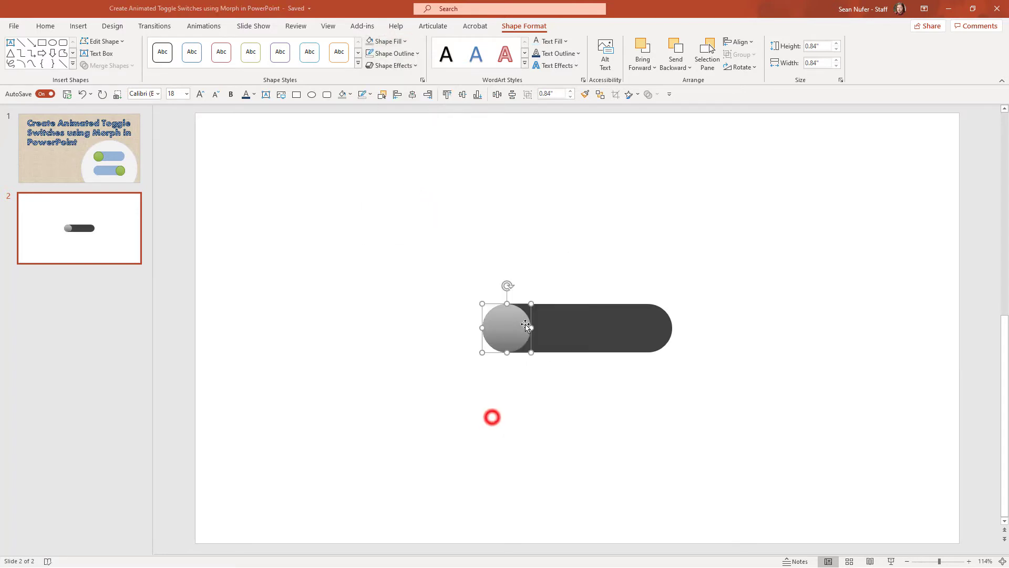
# In Format Shape, change the knob's first gradient stop to a grey shade.
pyautogui.rightClick(508, 321)
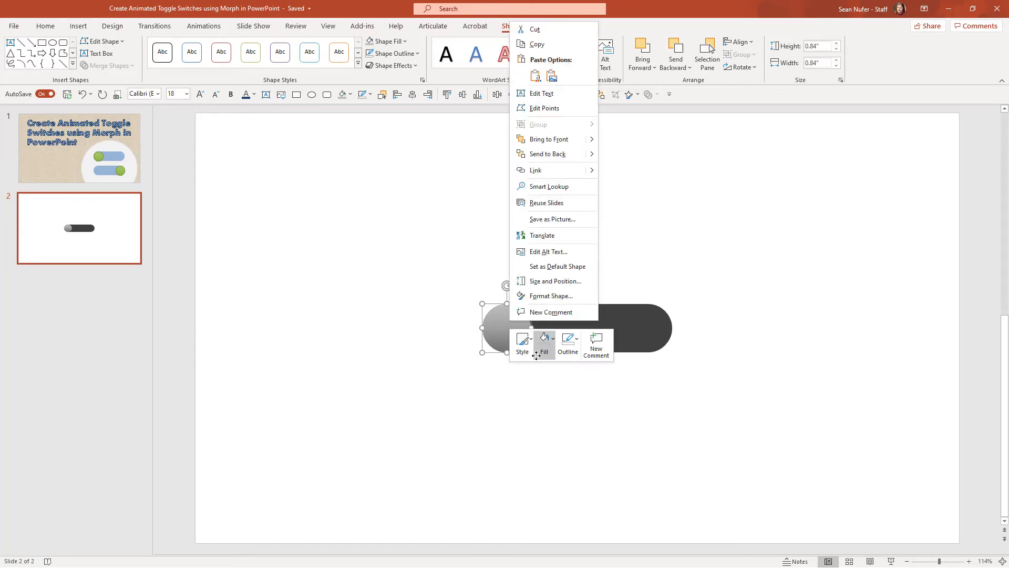
pyautogui.click(552, 298)
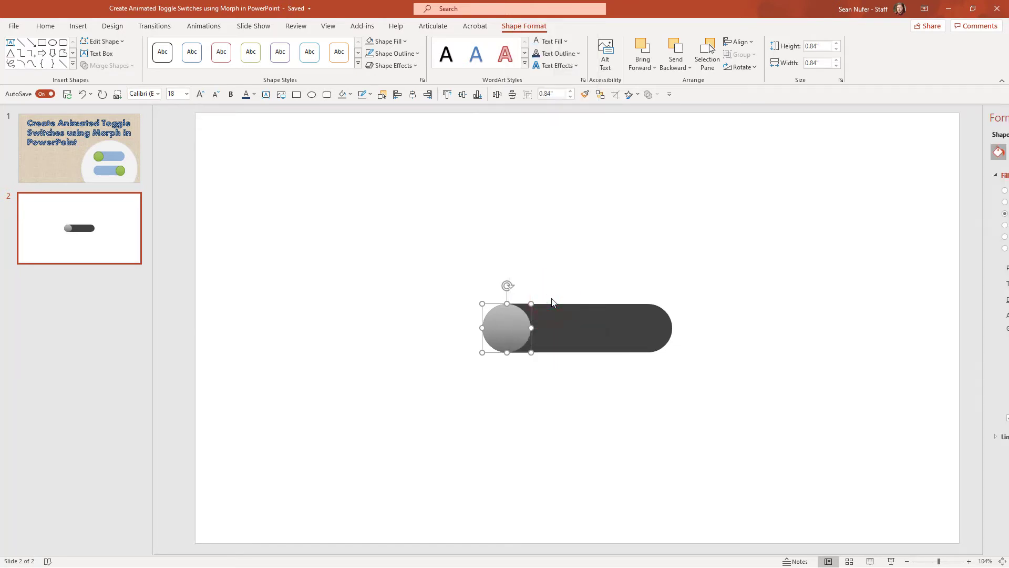
pyautogui.click(893, 343)
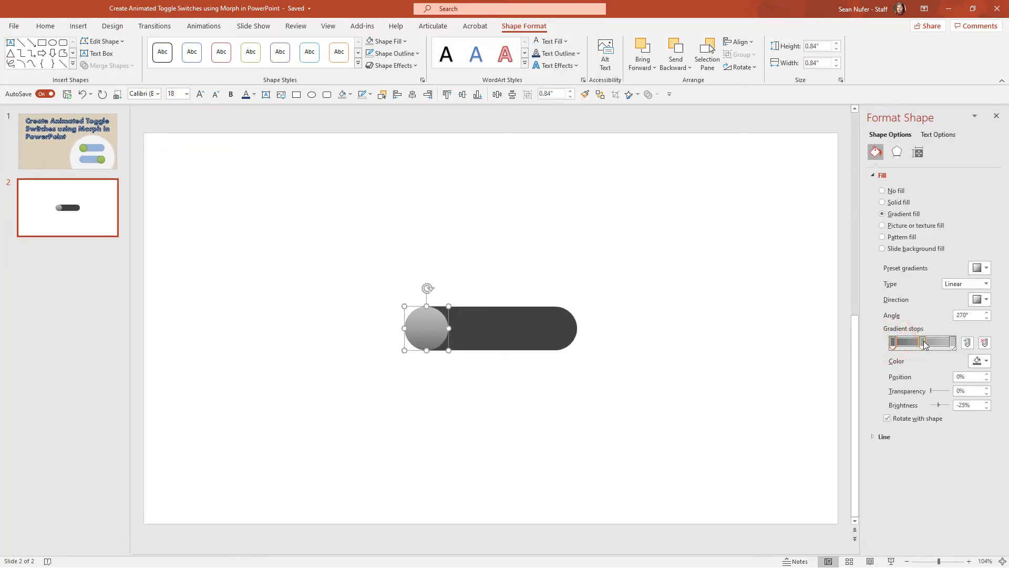
pyautogui.click(983, 361)
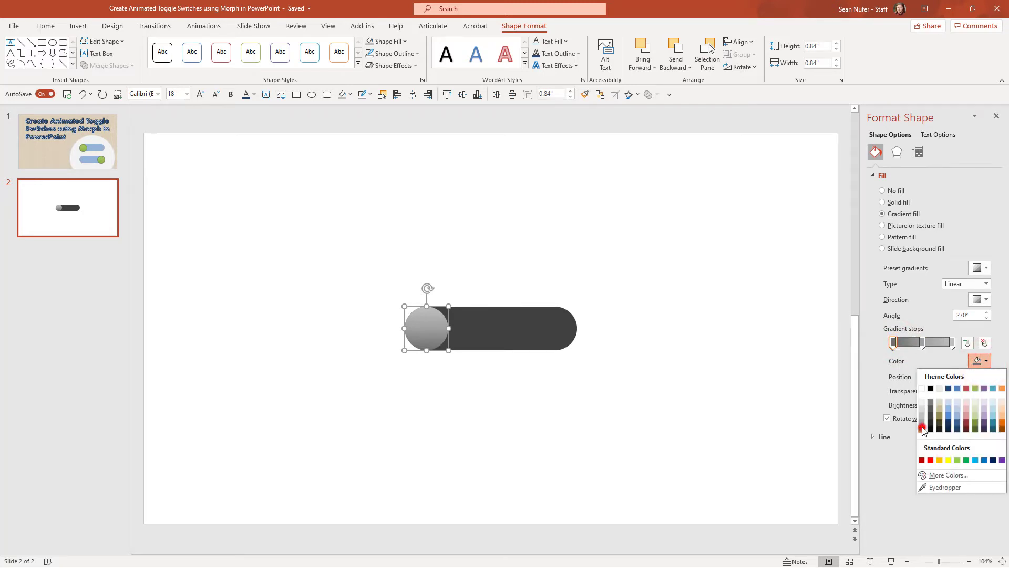
pyautogui.click(923, 429)
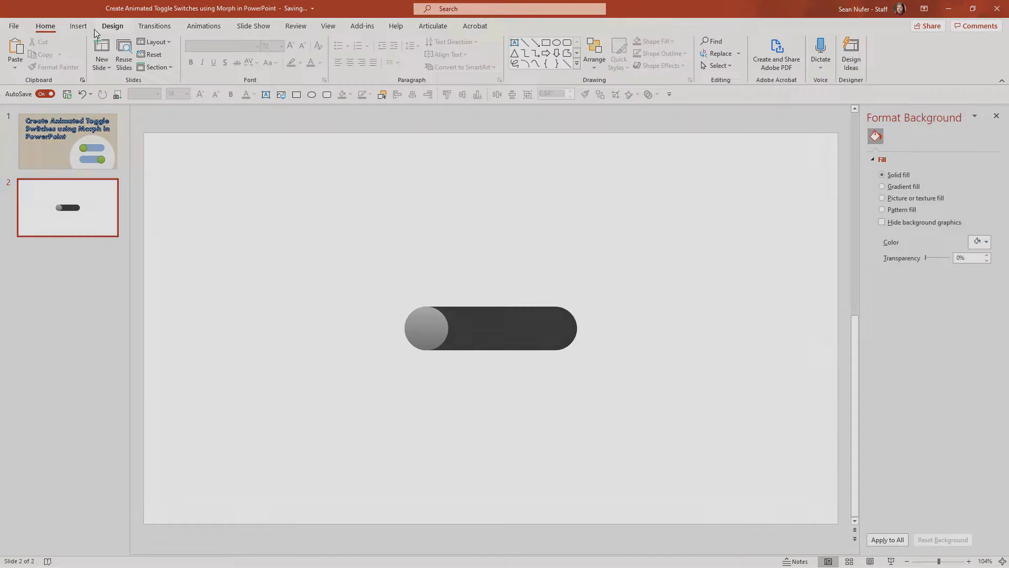
# Give slide 2 a solid medium grey background through Design > Format Background.
pyautogui.click(112, 26)
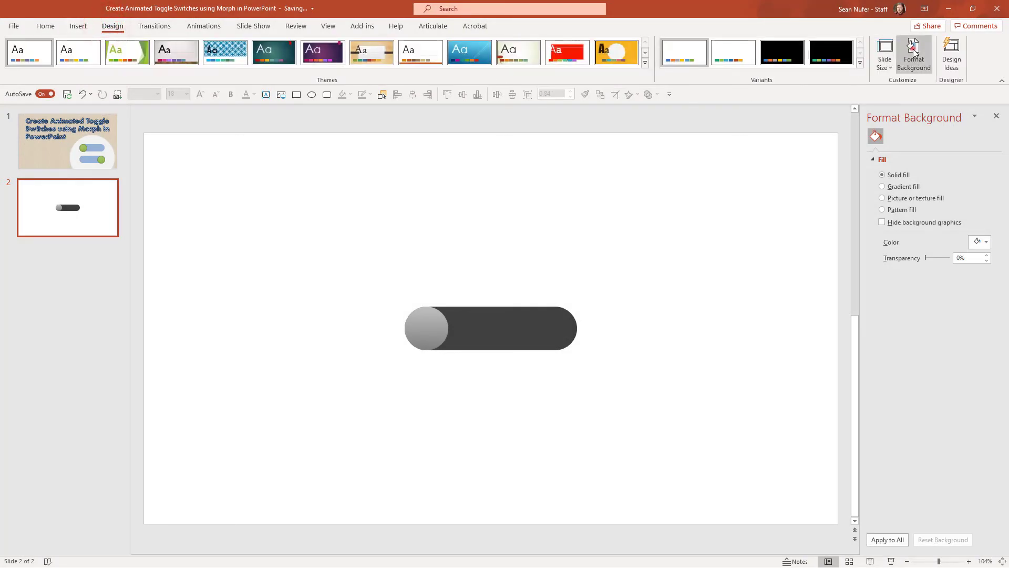
pyautogui.click(913, 51)
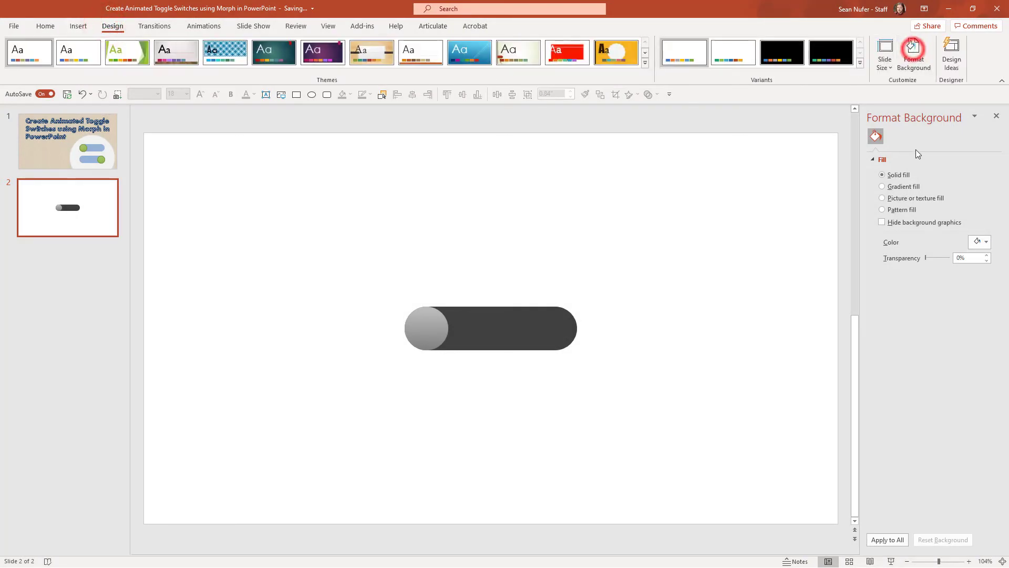
pyautogui.click(987, 243)
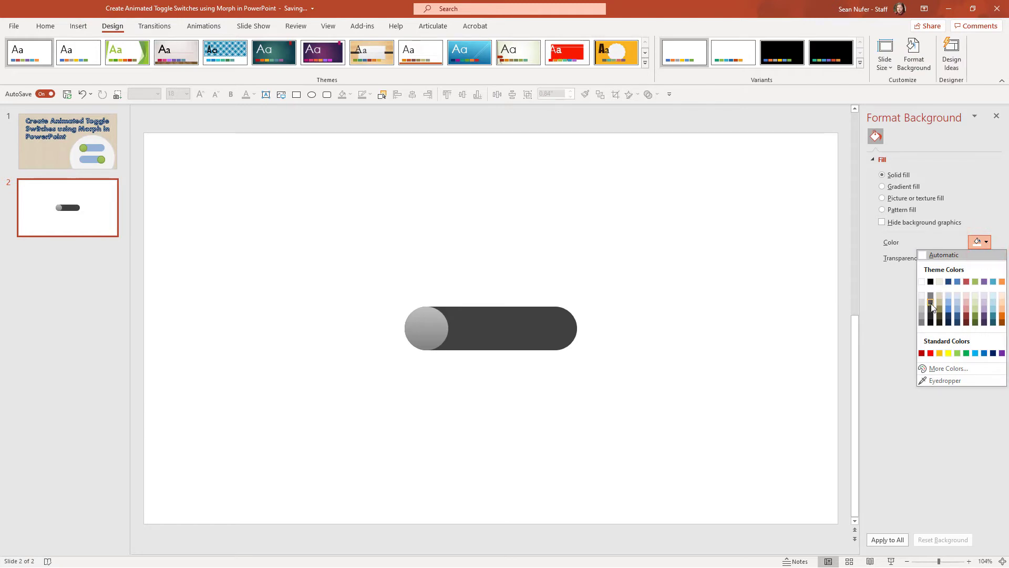
pyautogui.click(922, 320)
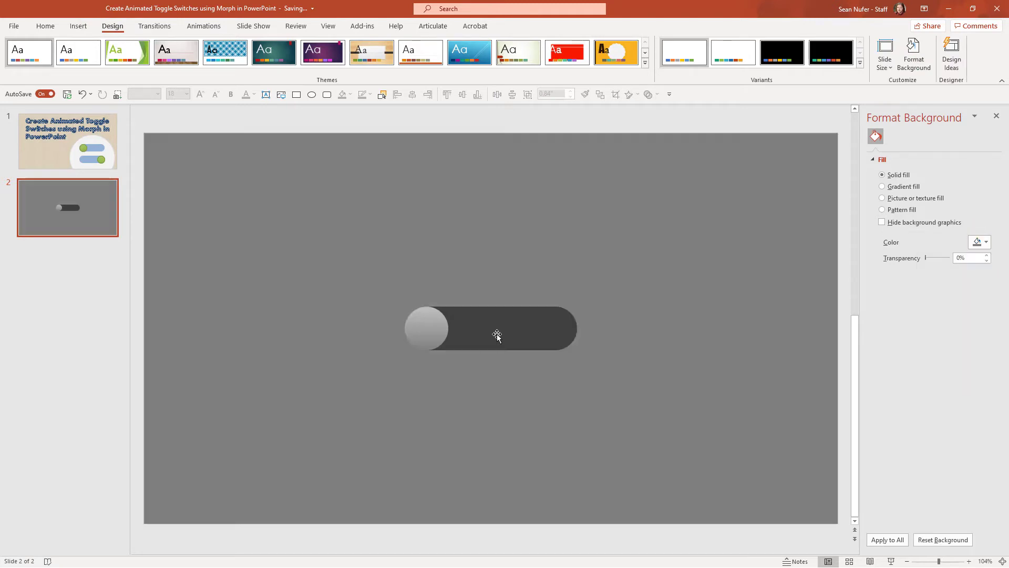
# Duplicate slide 2 as slide 3 with Ctrl+D, then select its pill bar's fill colour.
pyautogui.click(75, 207)
pyautogui.hotkey('ctrl', 'd')
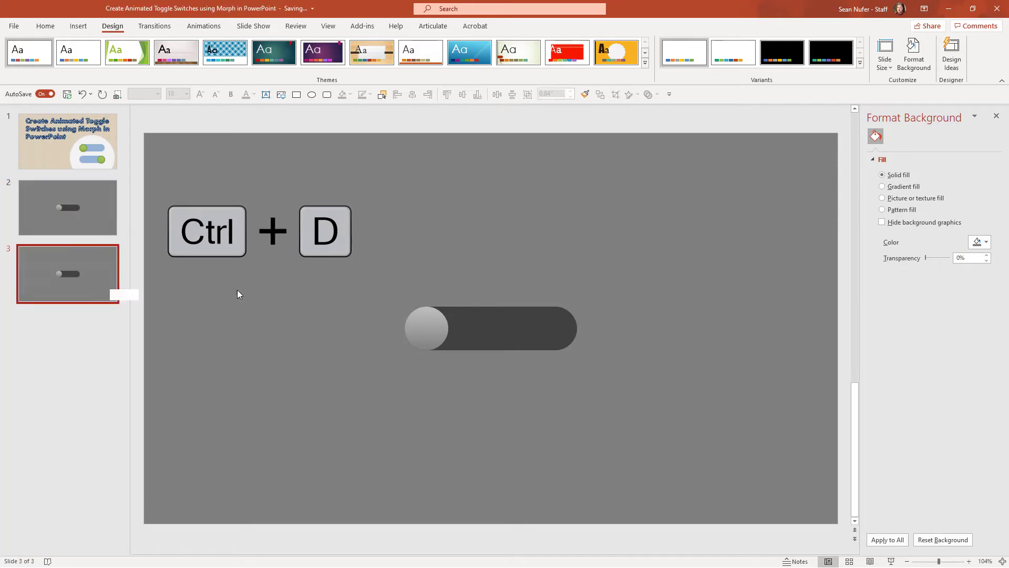
pyautogui.click(472, 324)
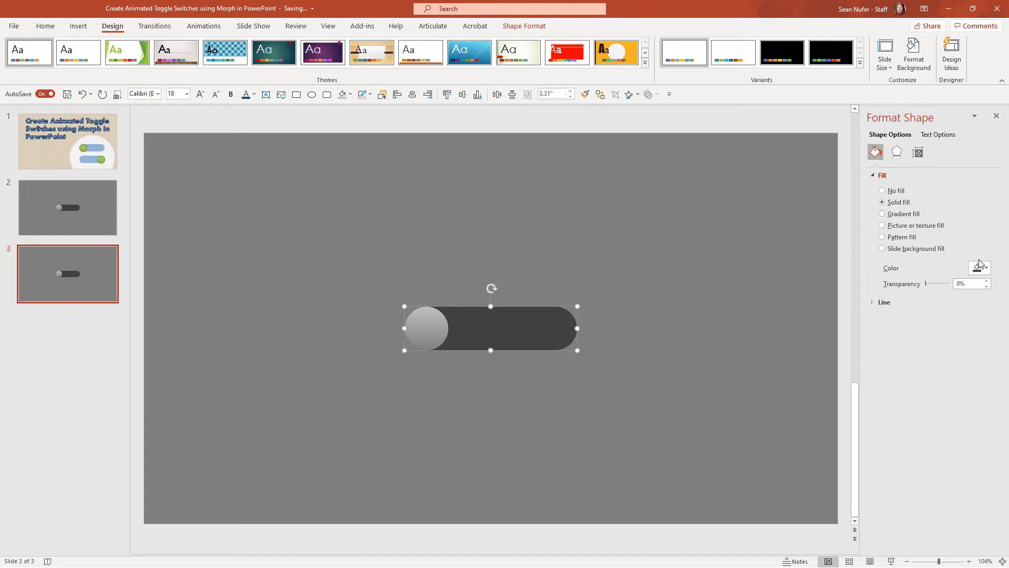
pyautogui.click(987, 269)
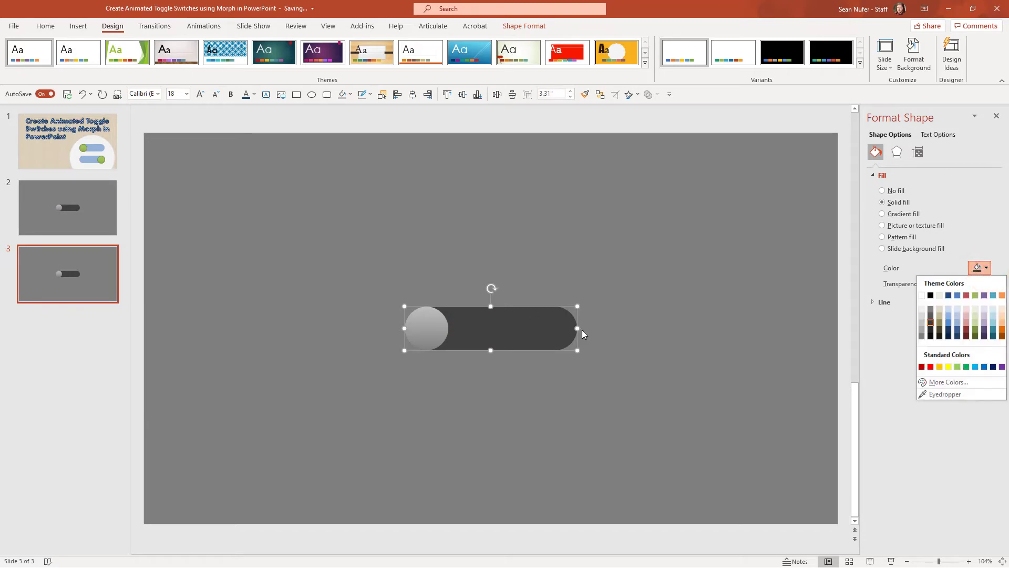
# Make the bar light blue and give the knob a solid light green fill.
pyautogui.click(958, 328)
pyautogui.click(430, 333)
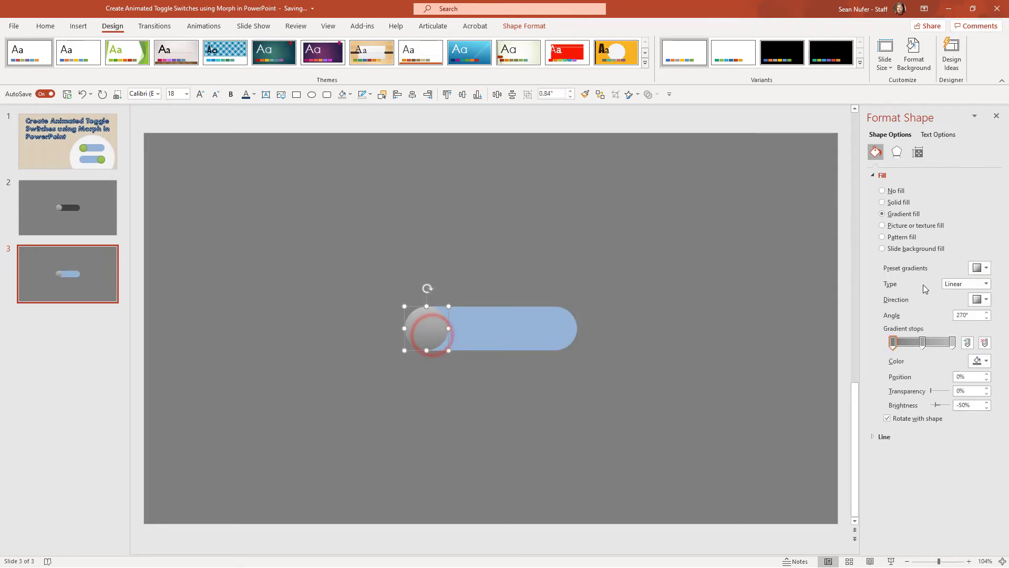
pyautogui.click(894, 202)
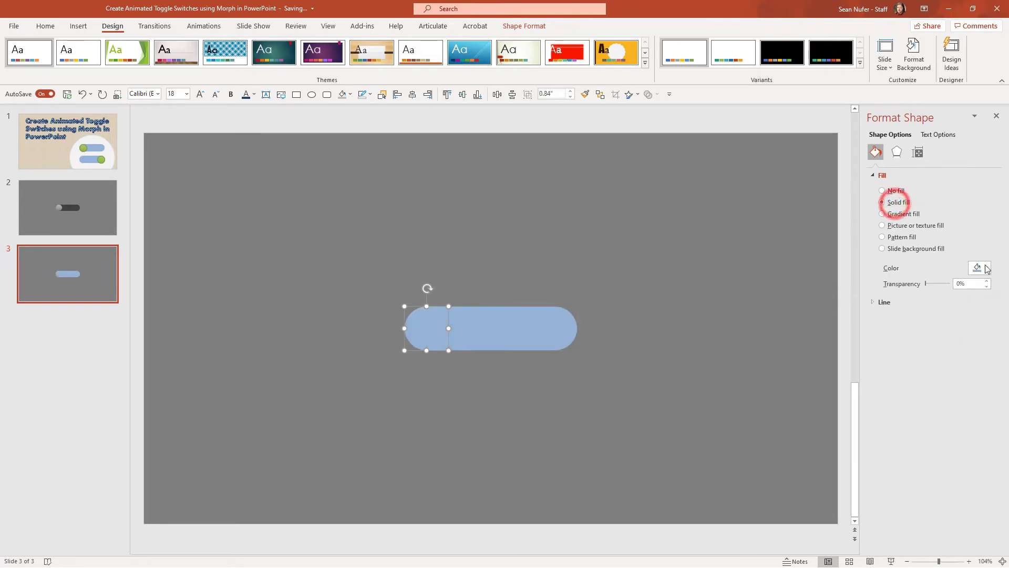
pyautogui.click(991, 269)
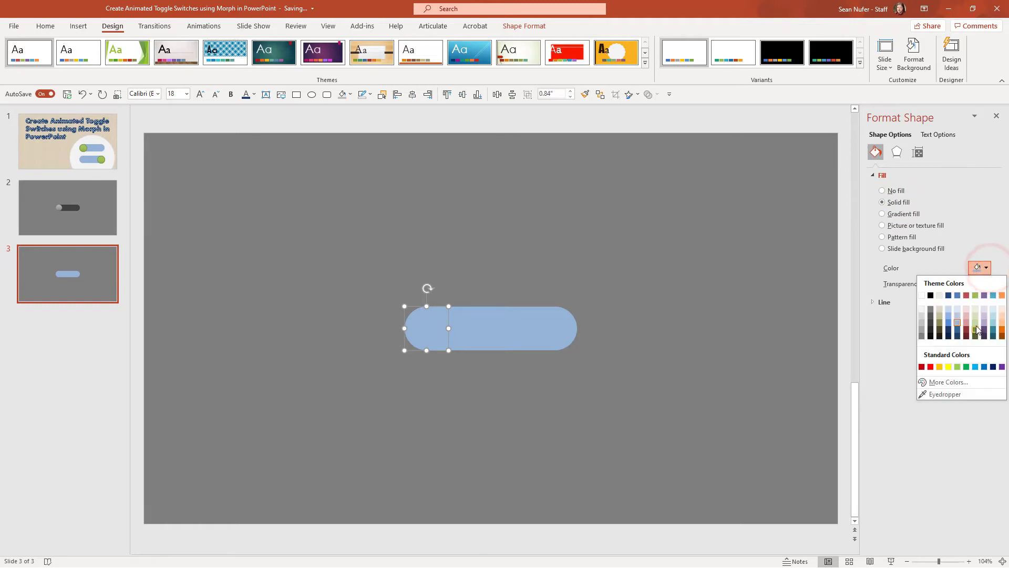
pyautogui.click(975, 293)
pyautogui.click(897, 214)
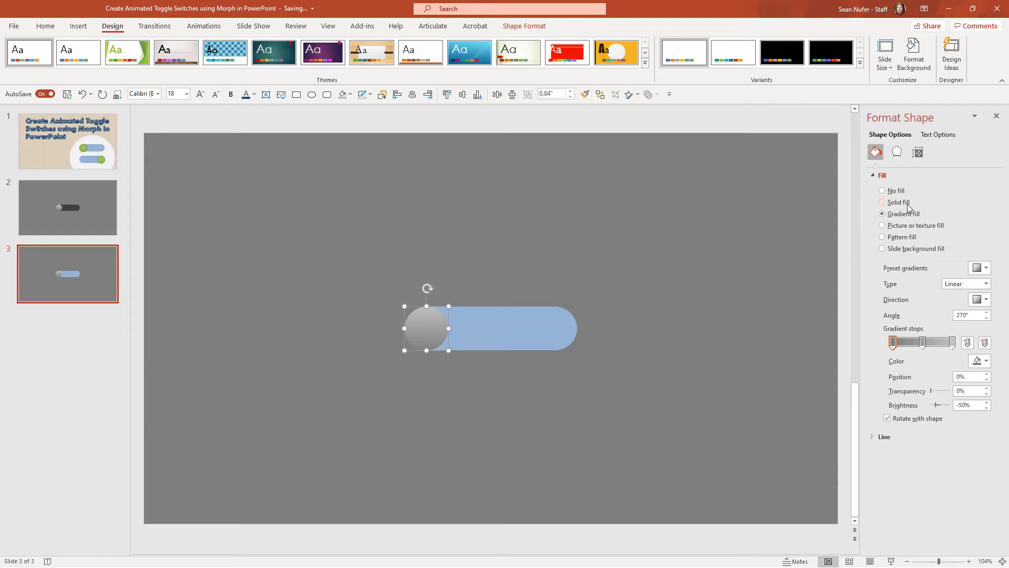
pyautogui.click(907, 204)
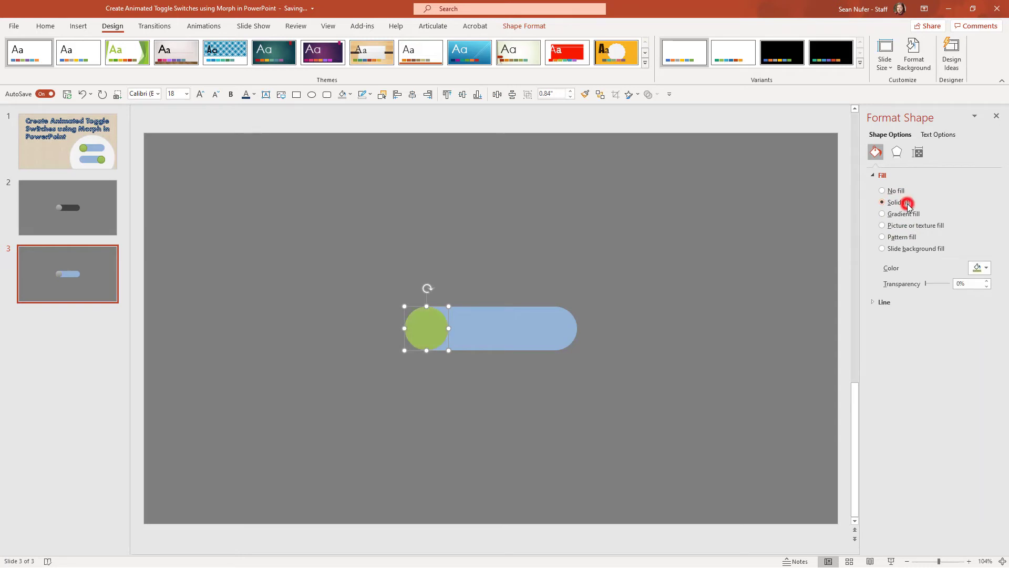
pyautogui.click(997, 117)
# Apply a Shape Fill gradient variation to the green knob.
pyautogui.click(521, 26)
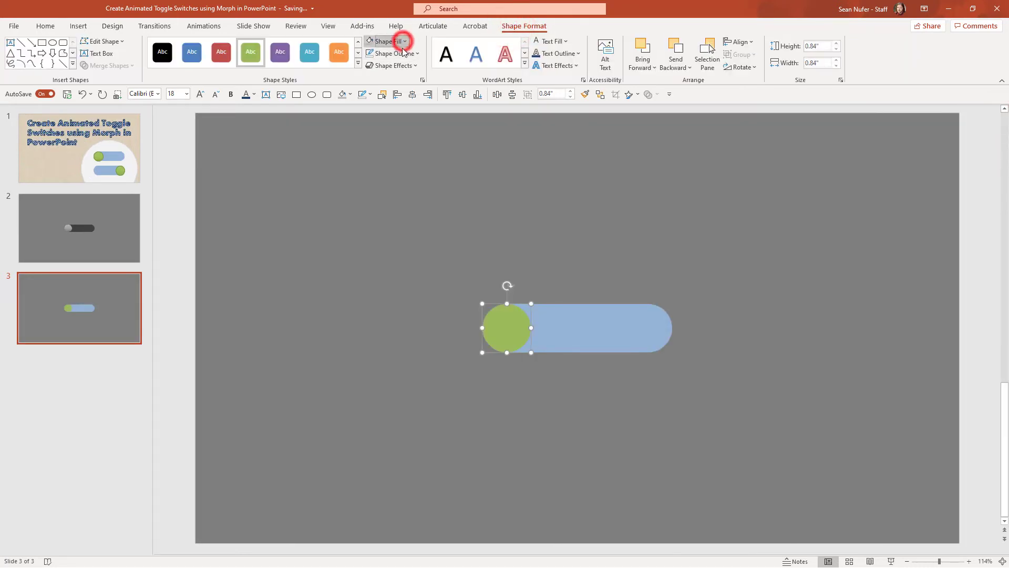
pyautogui.click(404, 41)
pyautogui.moveTo(405, 220)
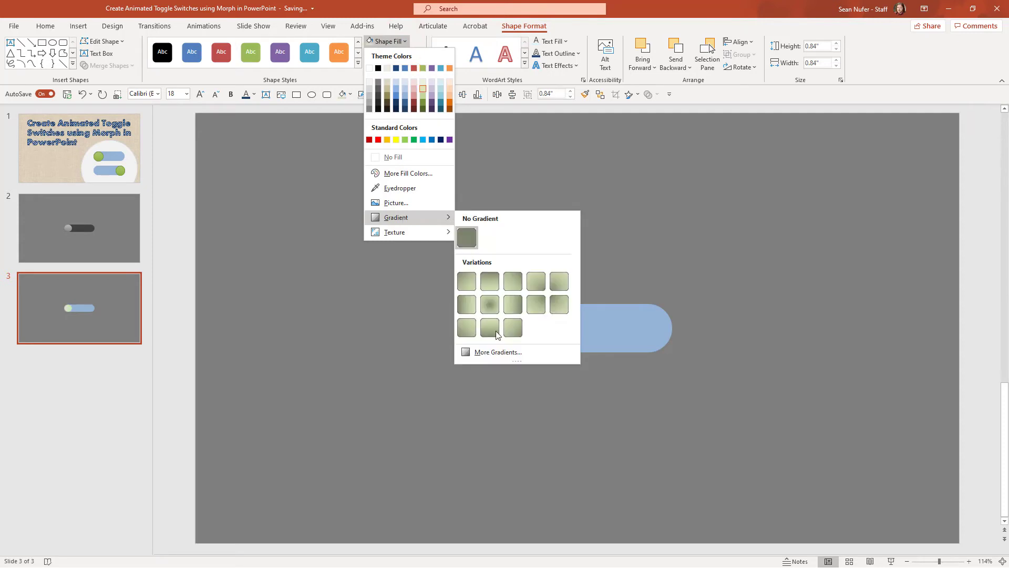
pyautogui.click(491, 315)
# Change slide 3's background to light green, then to a slightly deeper green.
pyautogui.click(317, 175)
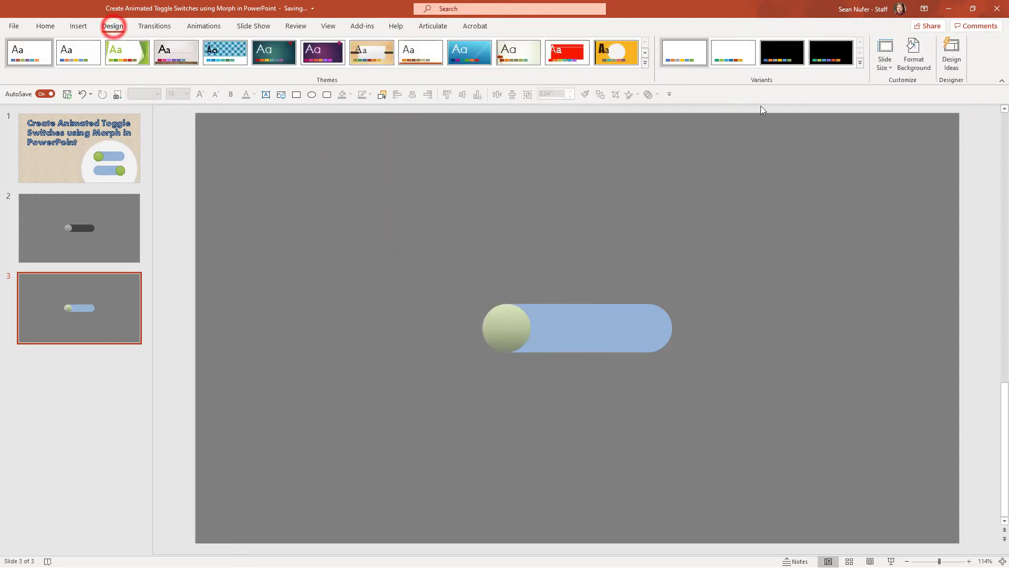
pyautogui.click(916, 58)
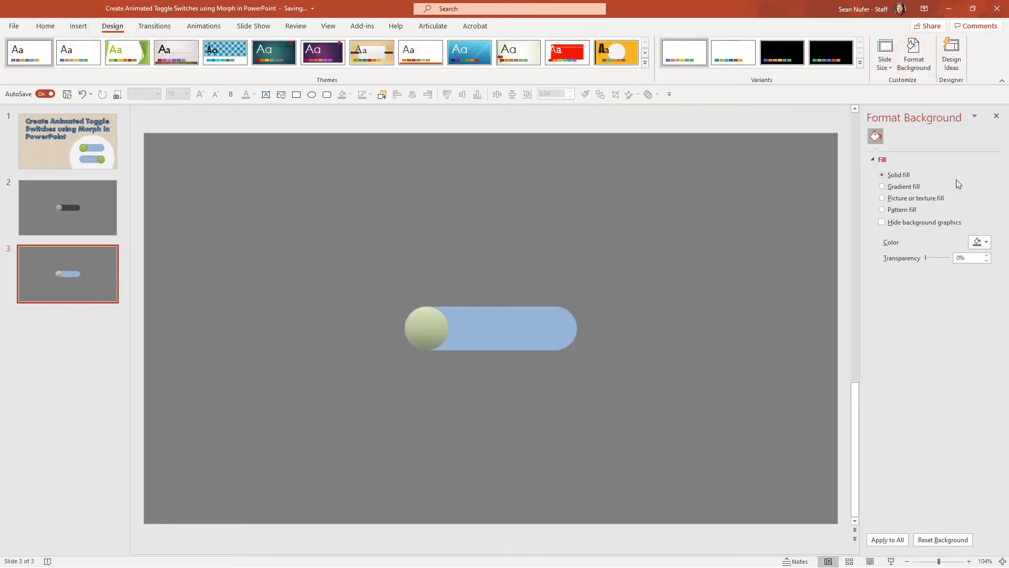
pyautogui.click(980, 243)
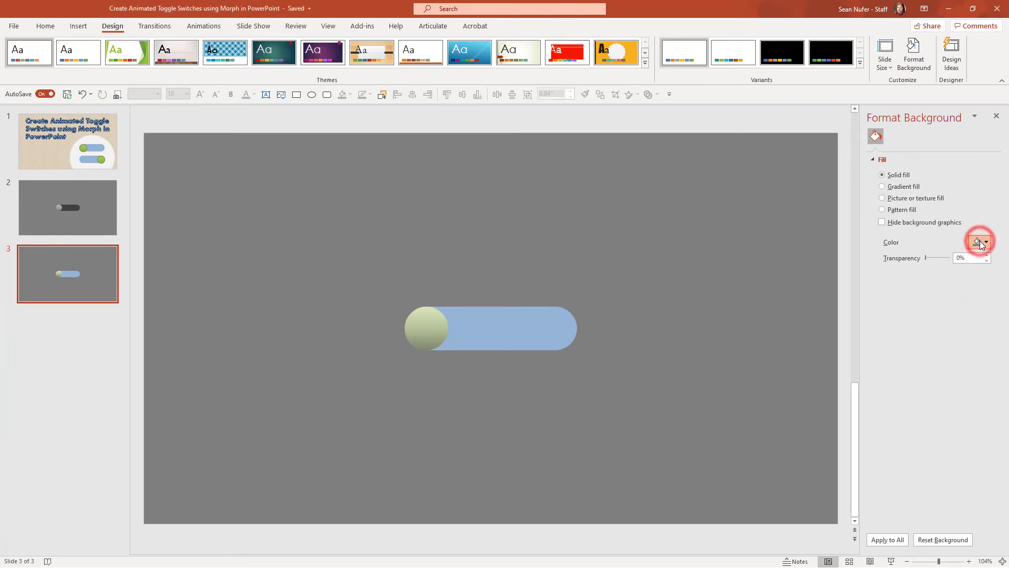
pyautogui.click(975, 301)
pyautogui.click(980, 243)
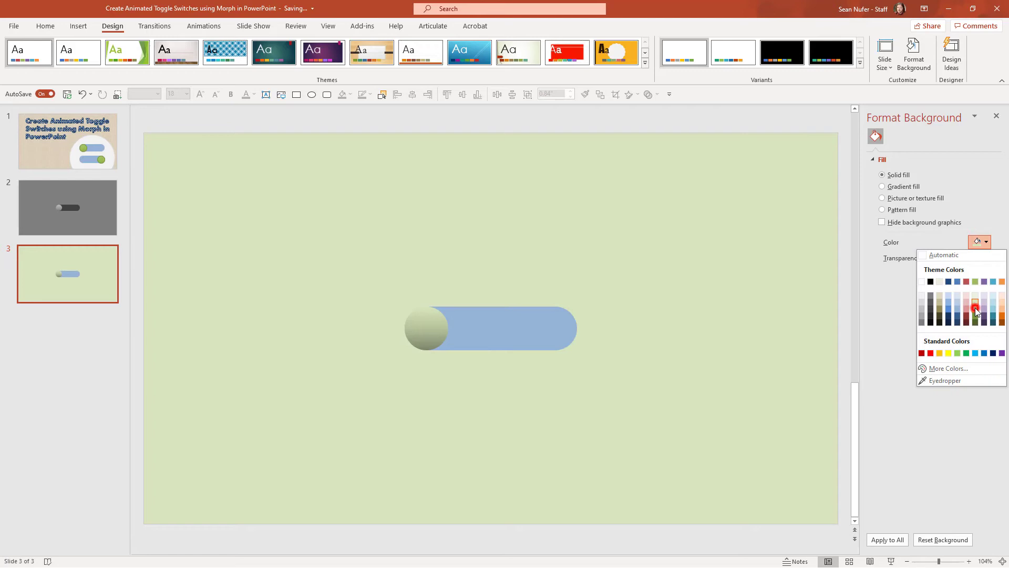
pyautogui.click(975, 308)
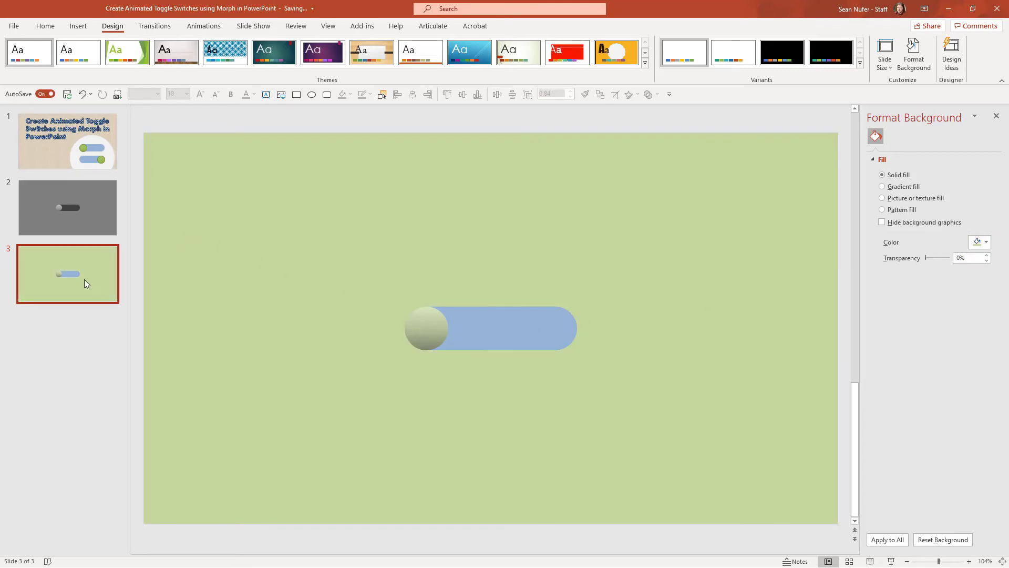
# Apply the Morph transition to slide 3 with a duration of 01.00.
pyautogui.click(153, 26)
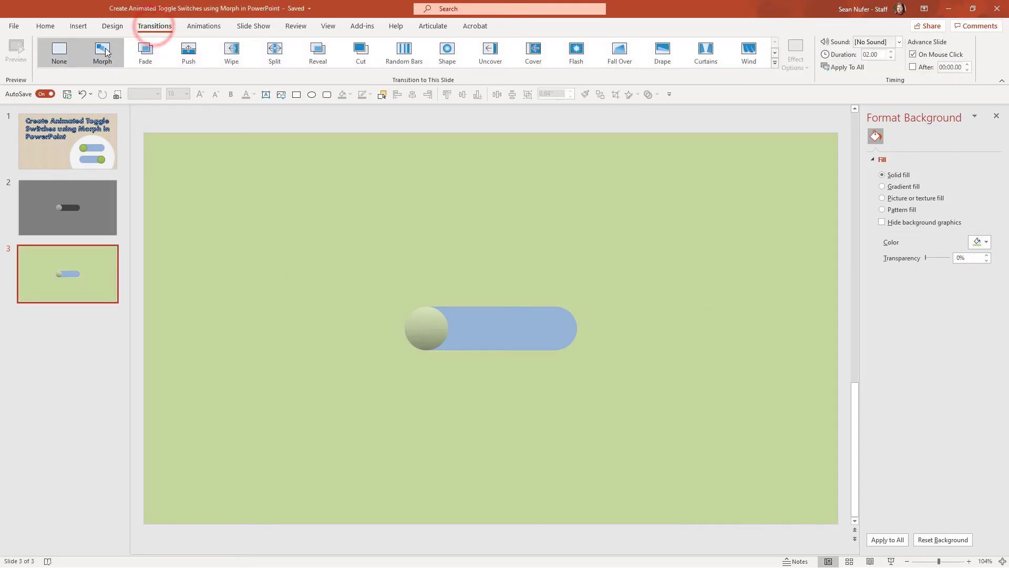
pyautogui.click(102, 51)
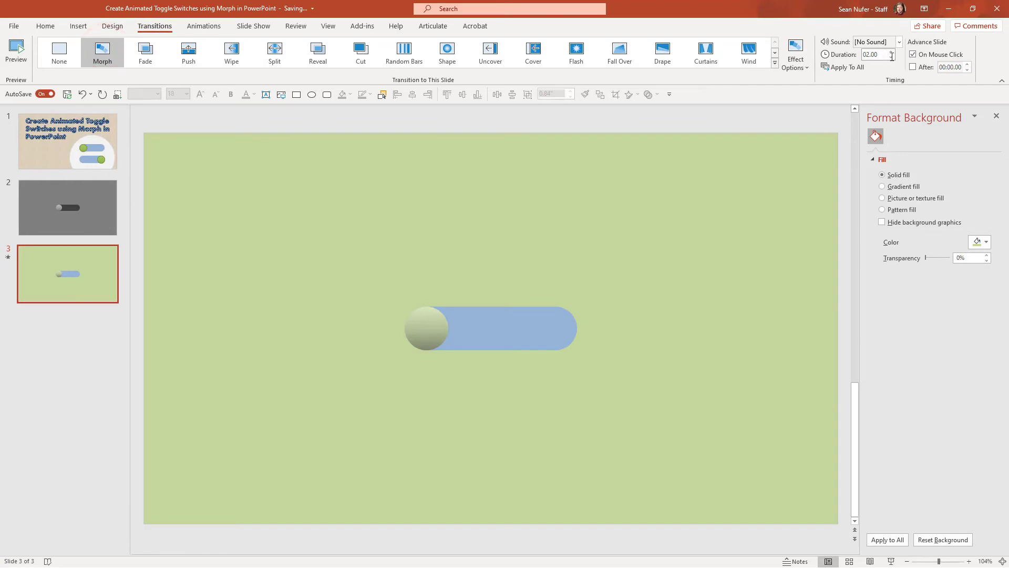
pyautogui.click(893, 58)
pyautogui.click(892, 59)
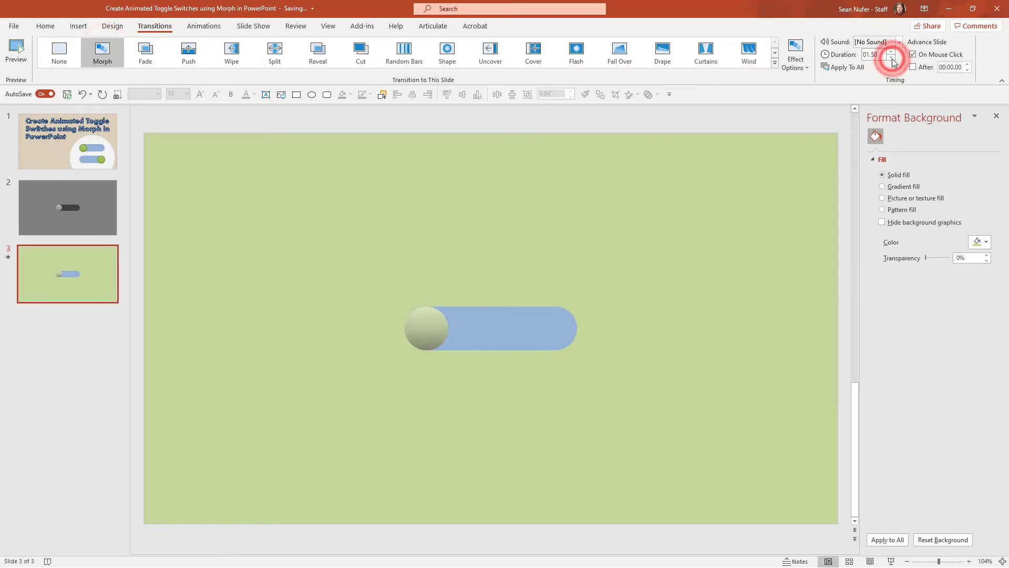
pyautogui.click(892, 58)
pyautogui.click(892, 58)
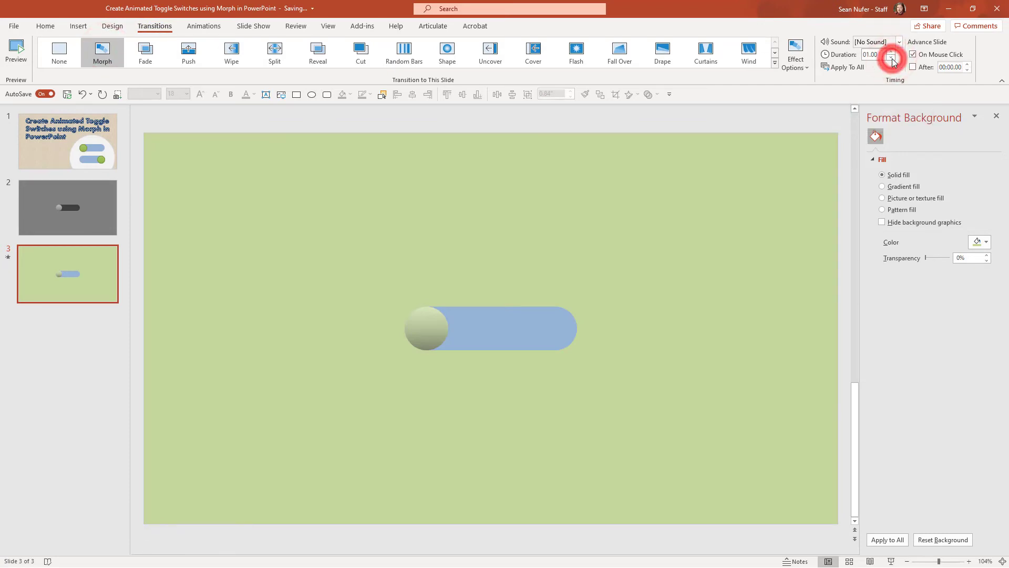
# Drag the green knob to the pill's right end, then select the blue pill.
pyautogui.click(429, 333)
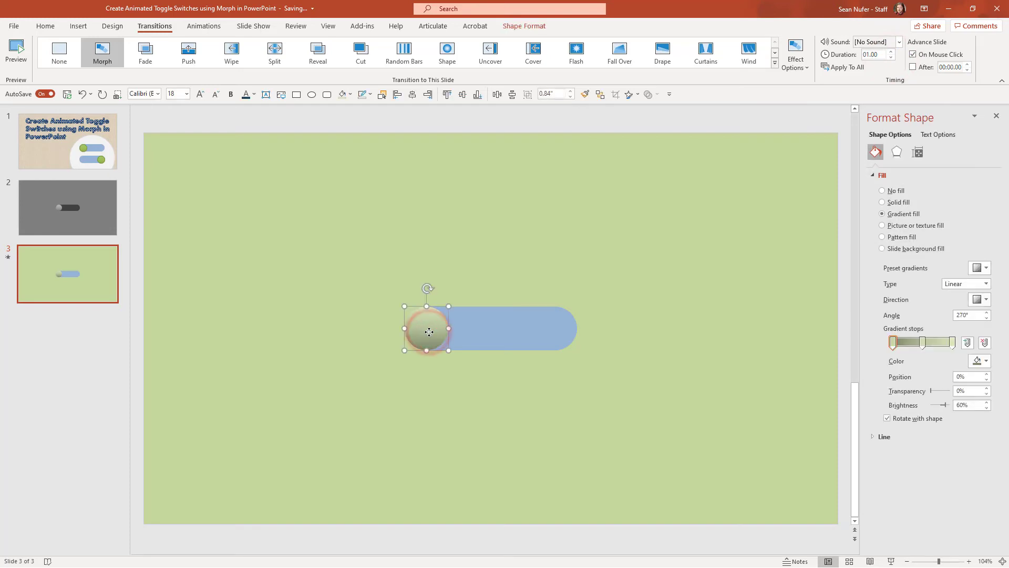
pyautogui.moveTo(429, 333); pyautogui.dragTo(558, 329)
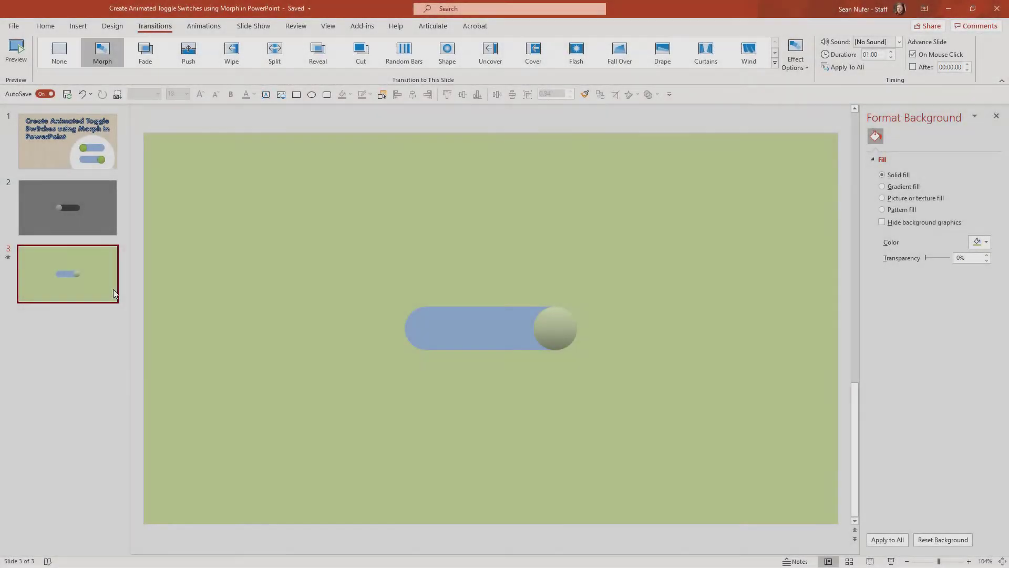
pyautogui.click(555, 328)
pyautogui.click(484, 322)
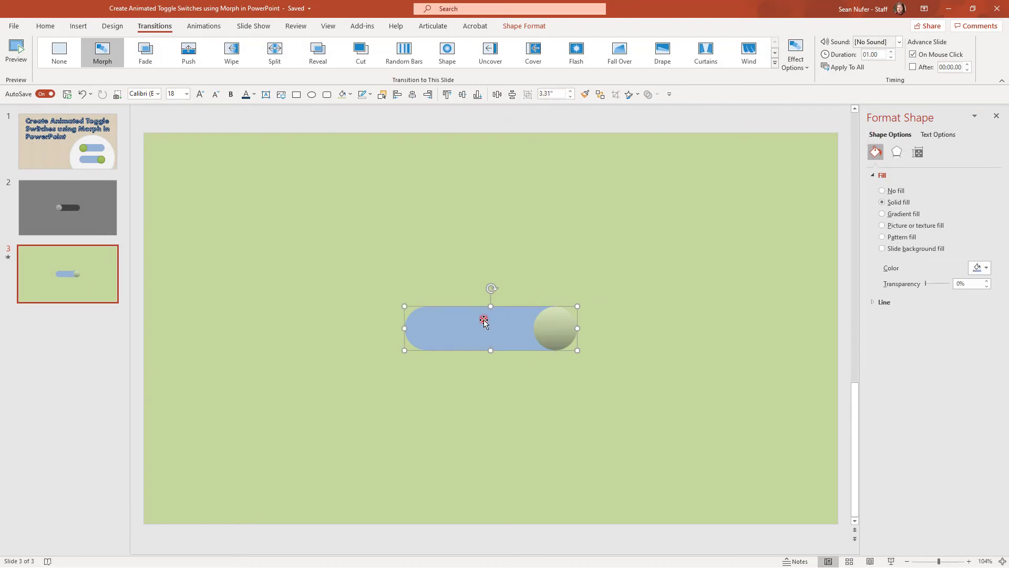
# Give the blue pill an Inner shadow preset with 4 pt blur and 0 pt distance.
pyautogui.click(897, 152)
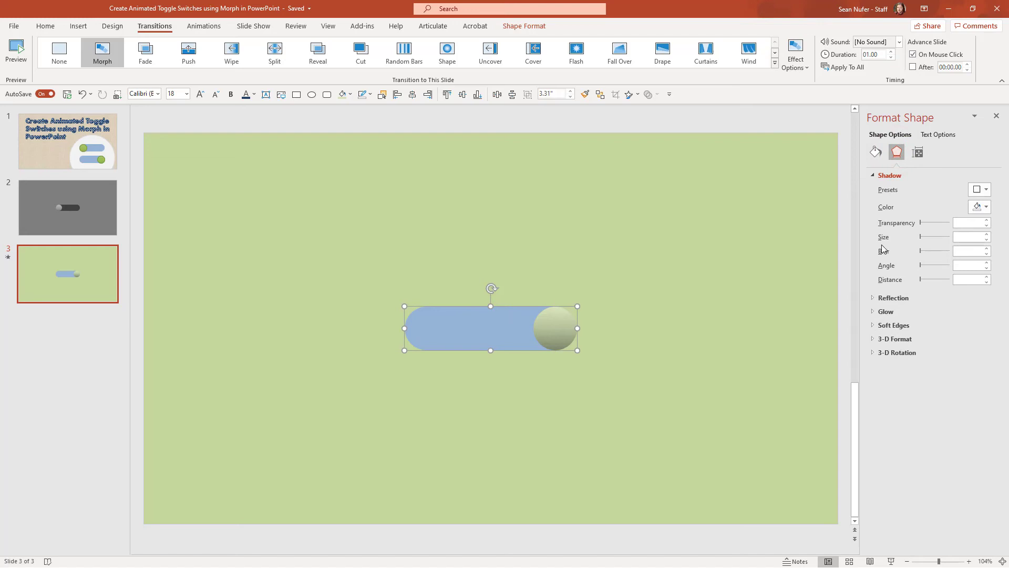
pyautogui.click(978, 189)
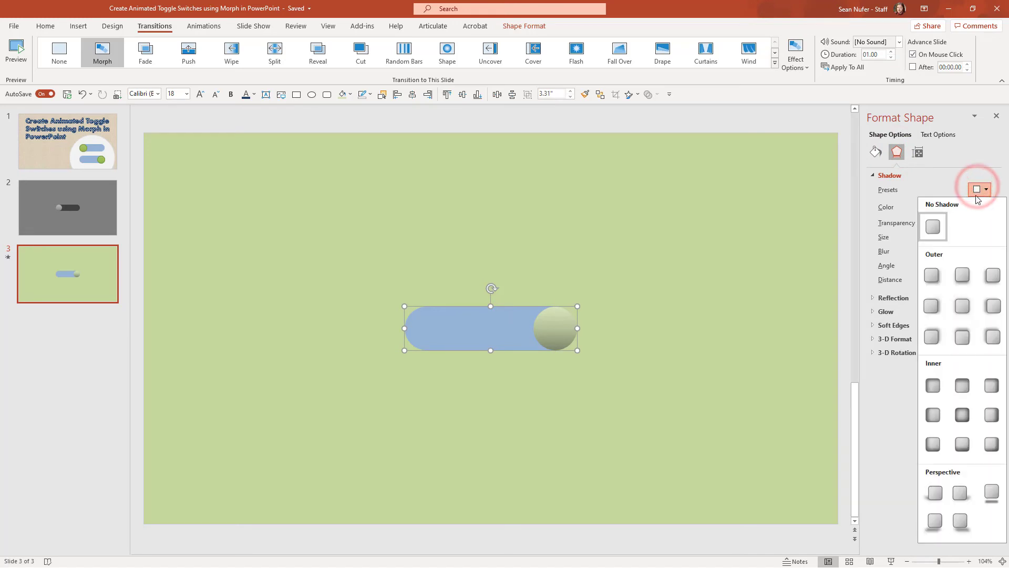
pyautogui.click(962, 389)
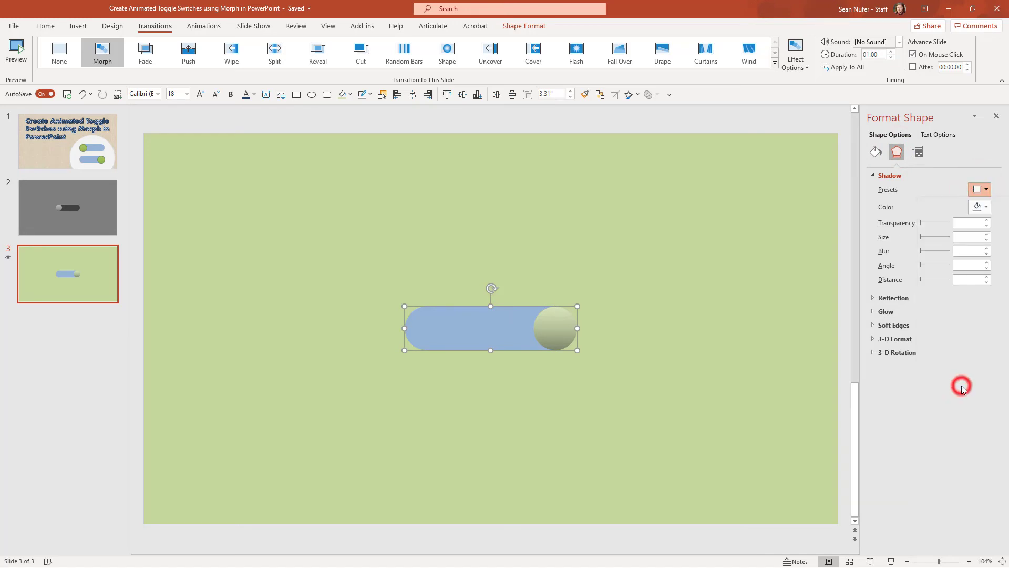
pyautogui.click(987, 255)
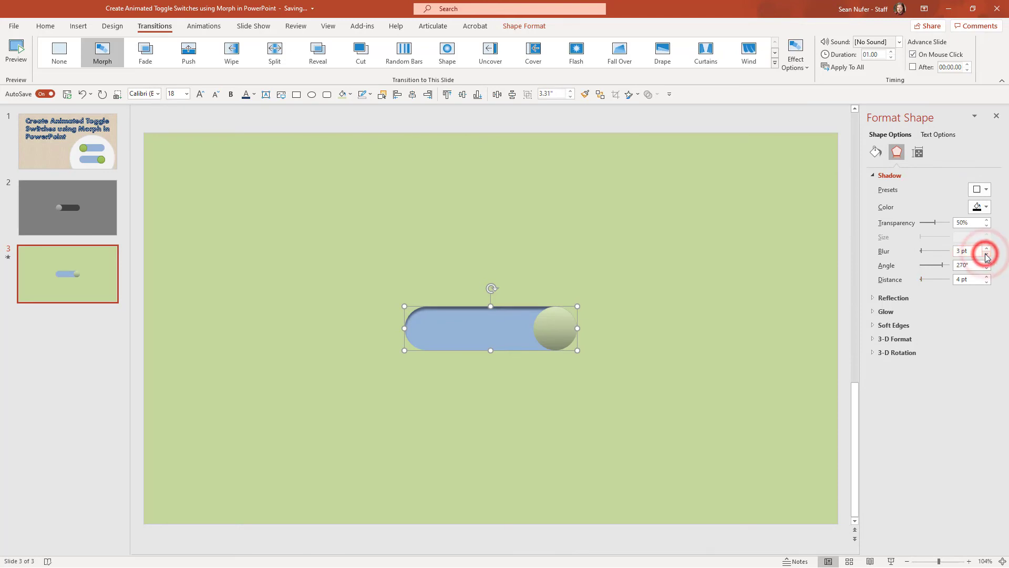
pyautogui.click(986, 255)
pyautogui.click(986, 283)
pyautogui.click(987, 283)
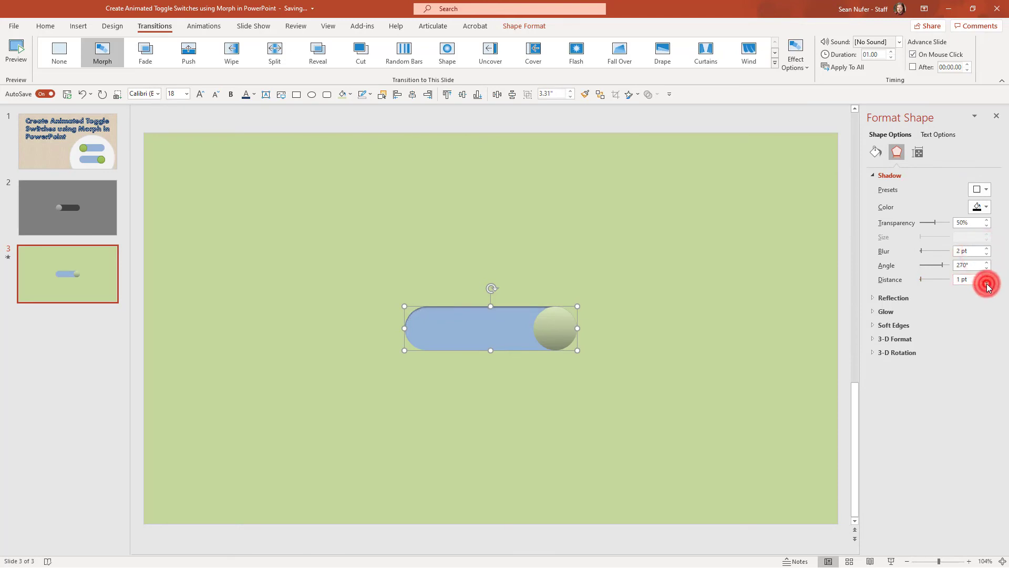
pyautogui.click(987, 282)
pyautogui.click(987, 283)
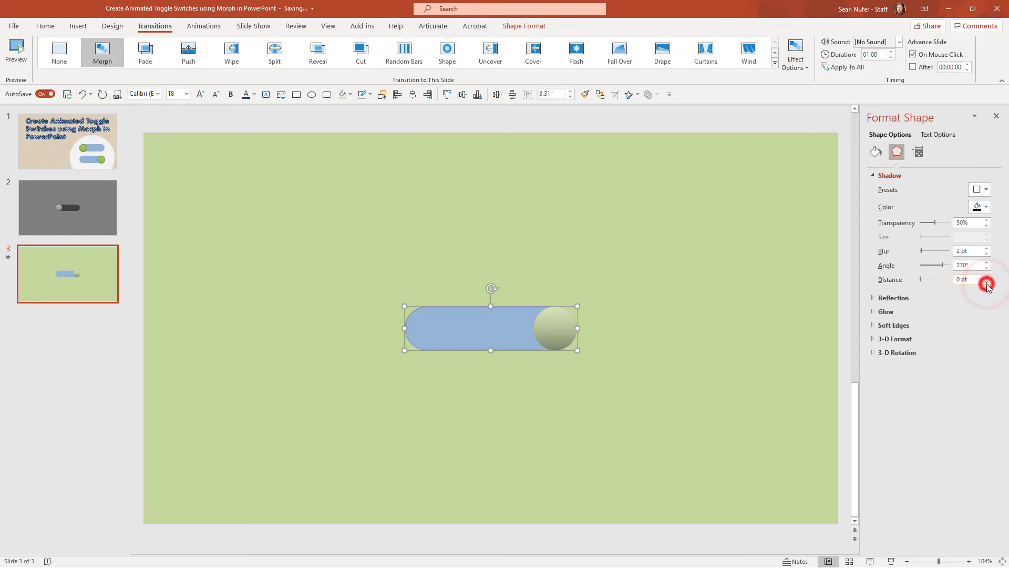
pyautogui.click(987, 248)
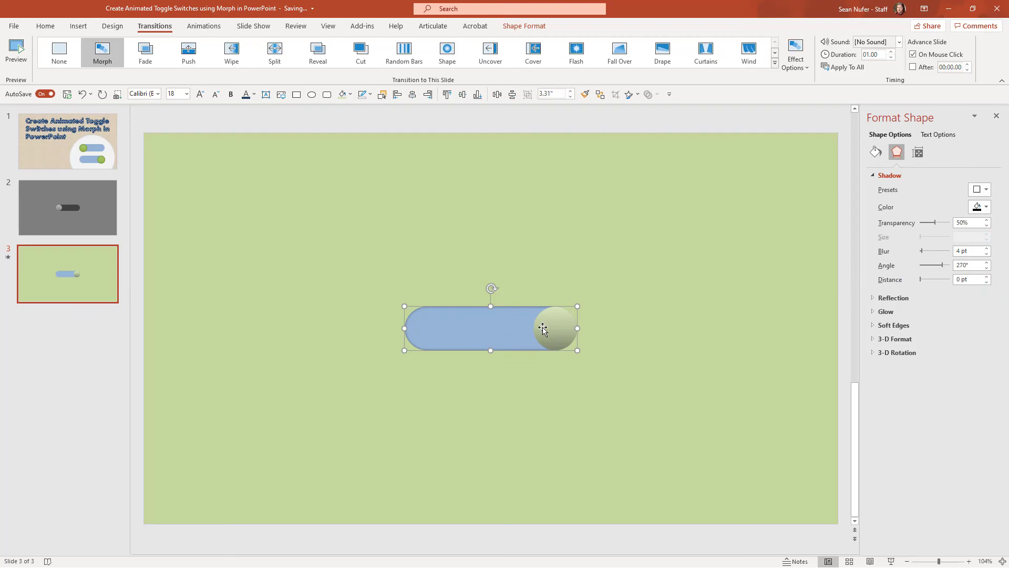
pyautogui.click(564, 326)
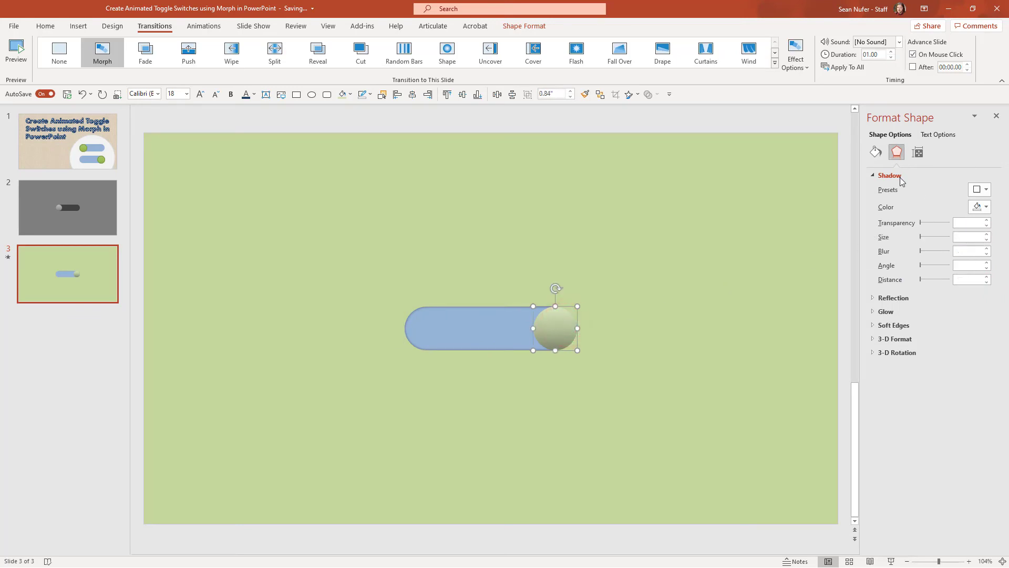
# Give the slide 3 knob a shadow with 3 pt blur and move its first gradient stop to 18%.
pyautogui.click(985, 191)
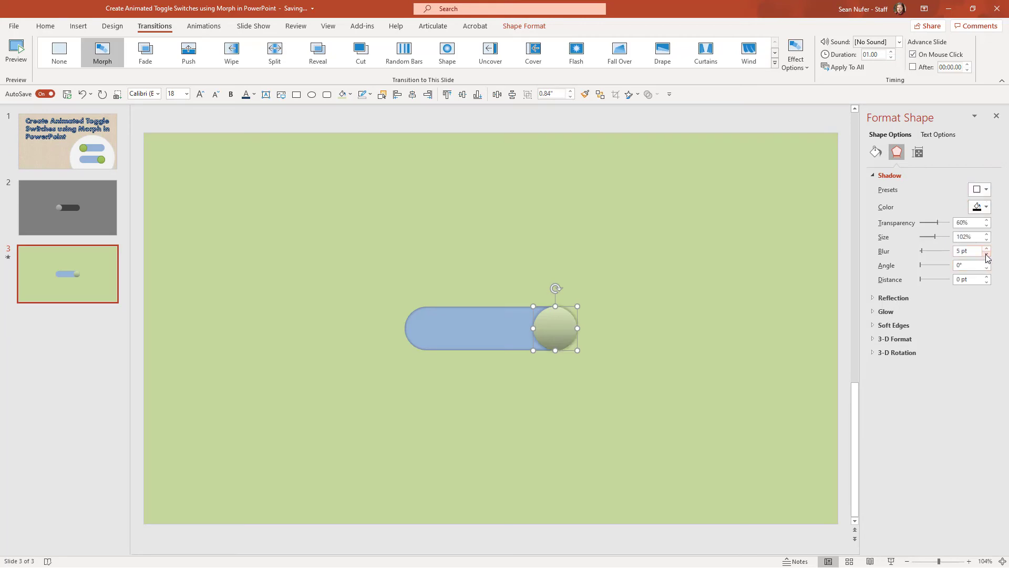
pyautogui.click(987, 254)
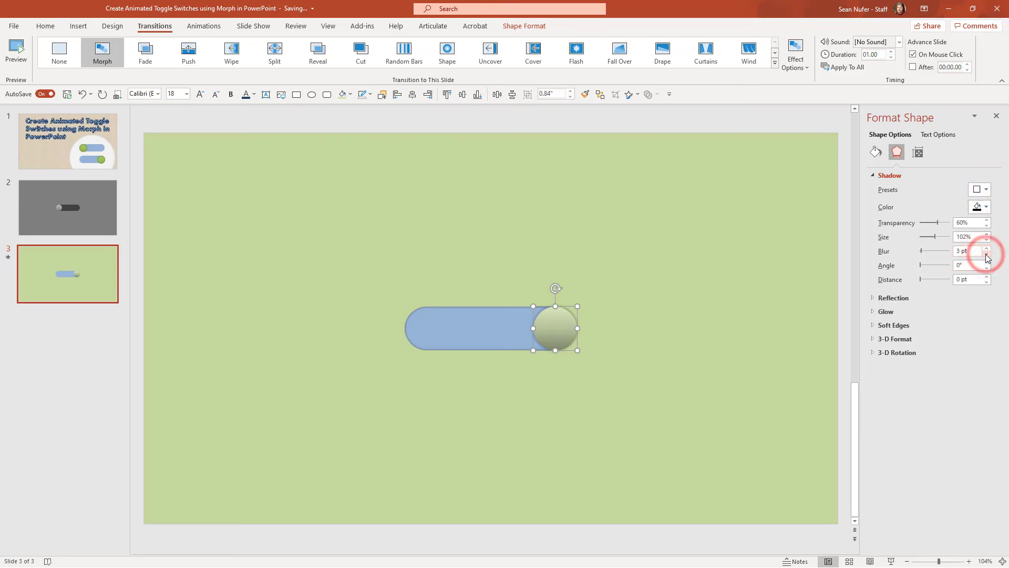
pyautogui.click(987, 254)
pyautogui.click(559, 324)
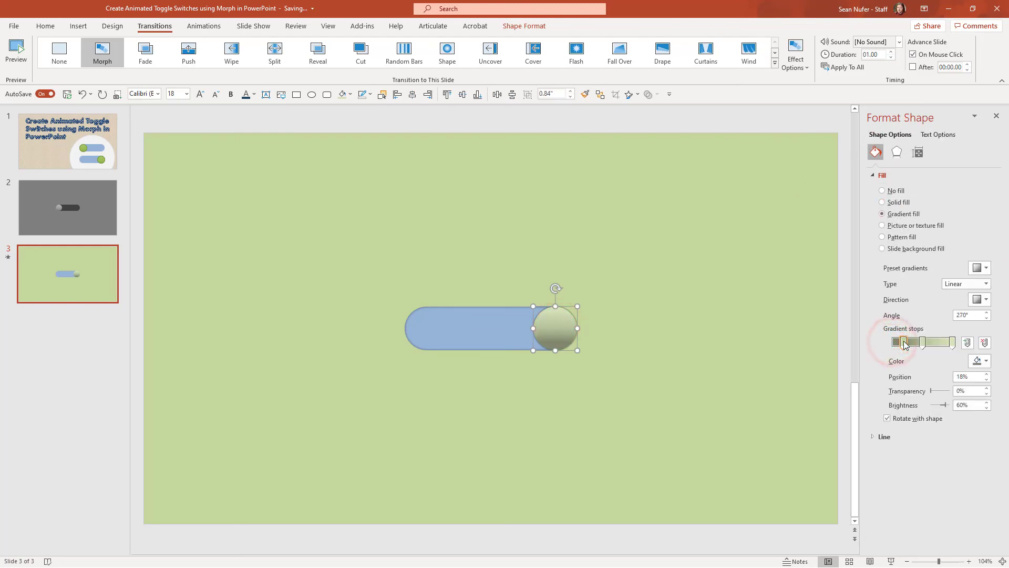
pyautogui.moveTo(892, 342)
pyautogui.mouseDown()
pyautogui.moveTo(914, 344)
pyautogui.moveTo(904, 347)
pyautogui.mouseUp()
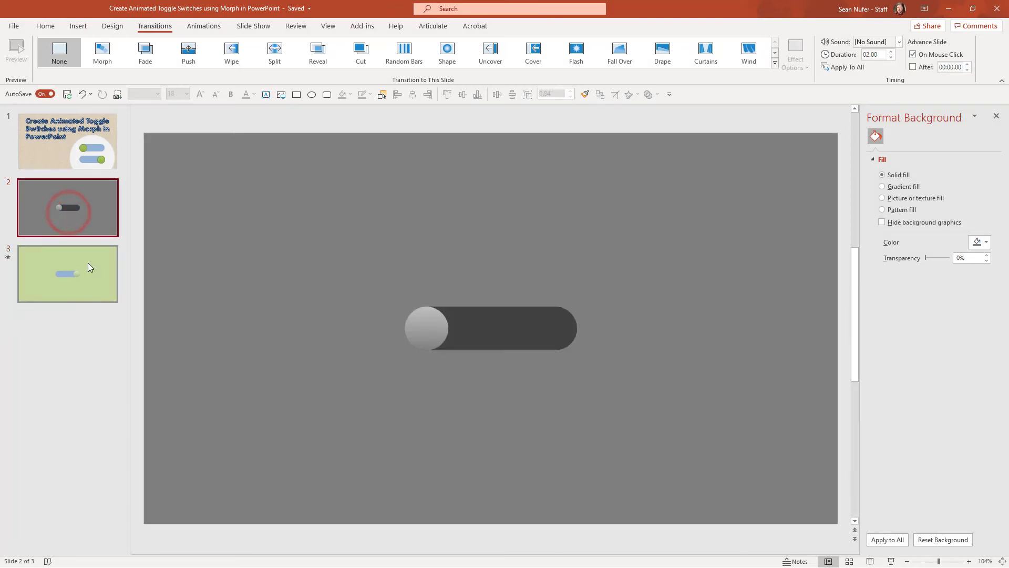
# Set slide 2's background to a light pink solid colour.
pyautogui.click(441, 326)
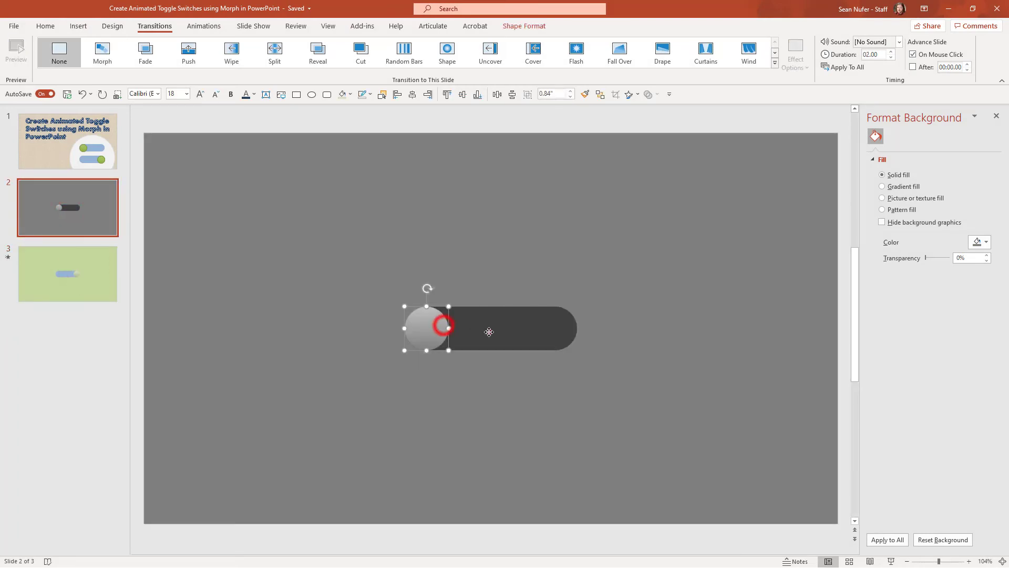
pyautogui.click(430, 255)
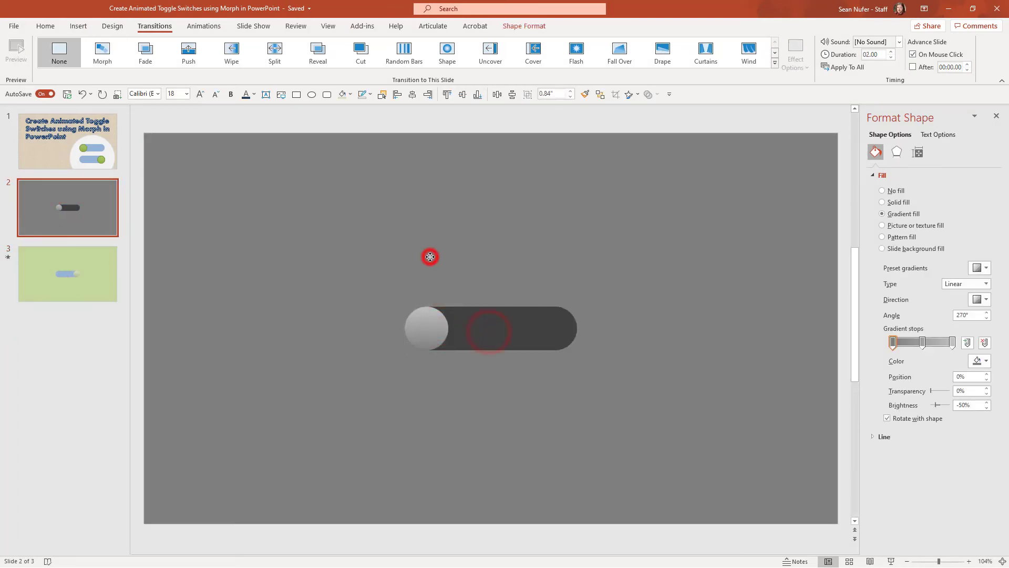
pyautogui.click(108, 27)
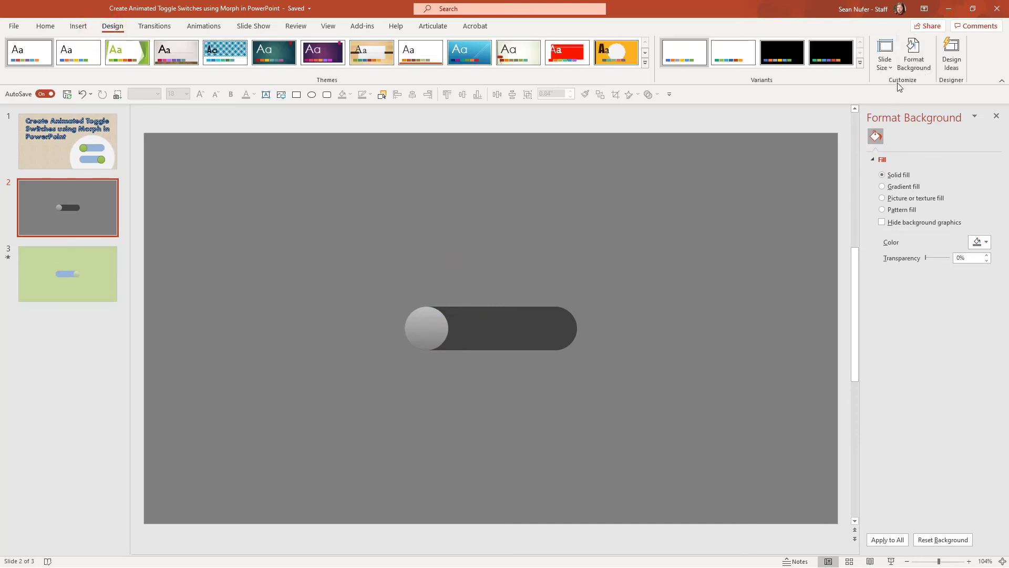
pyautogui.click(914, 55)
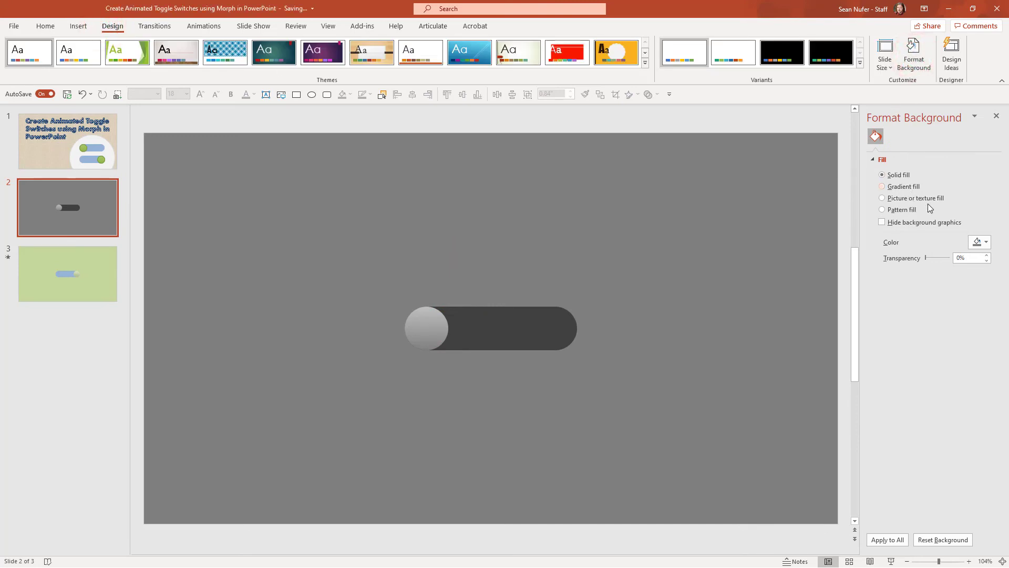
pyautogui.click(985, 245)
pyautogui.click(967, 315)
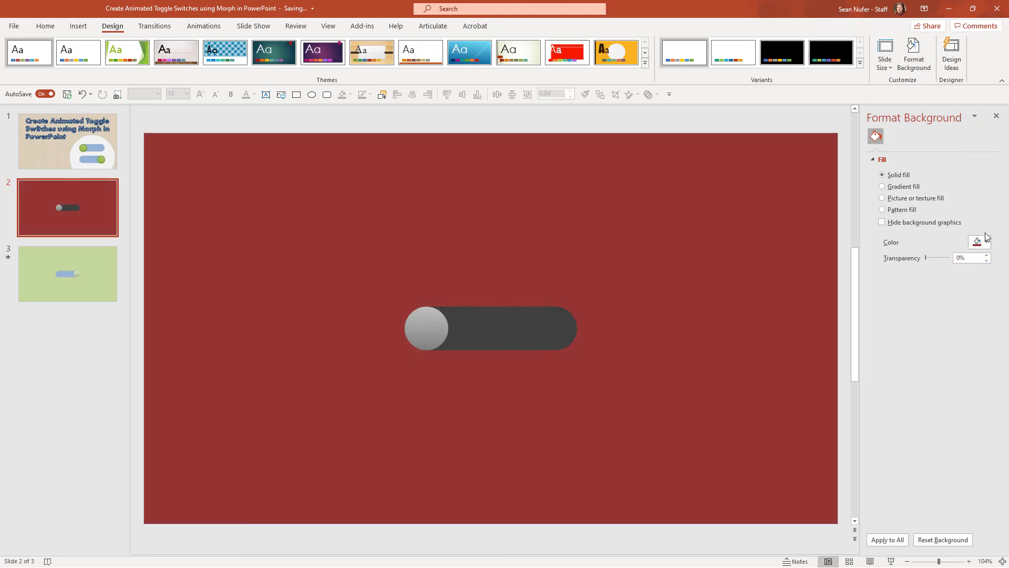
pyautogui.click(986, 244)
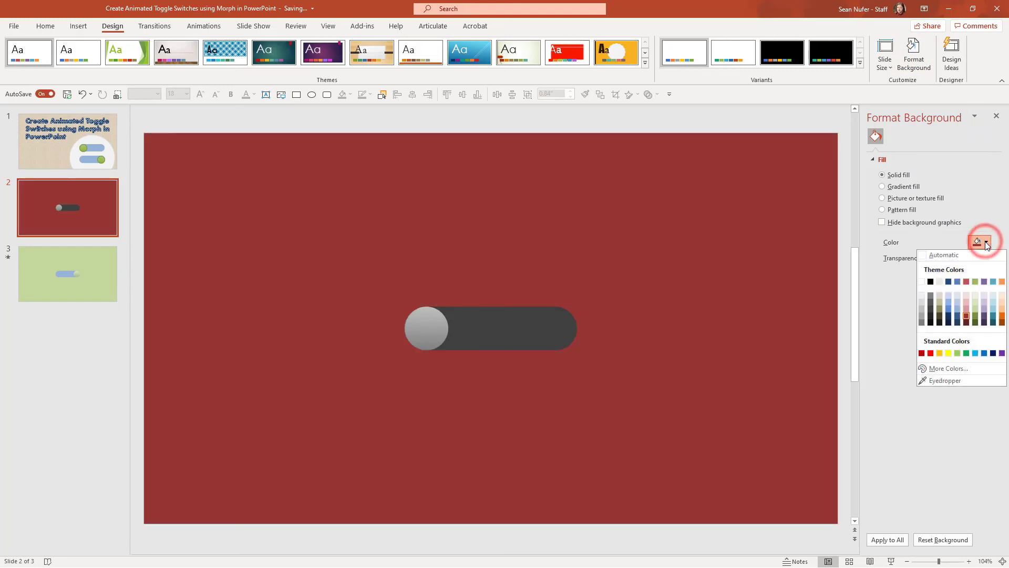
pyautogui.click(967, 307)
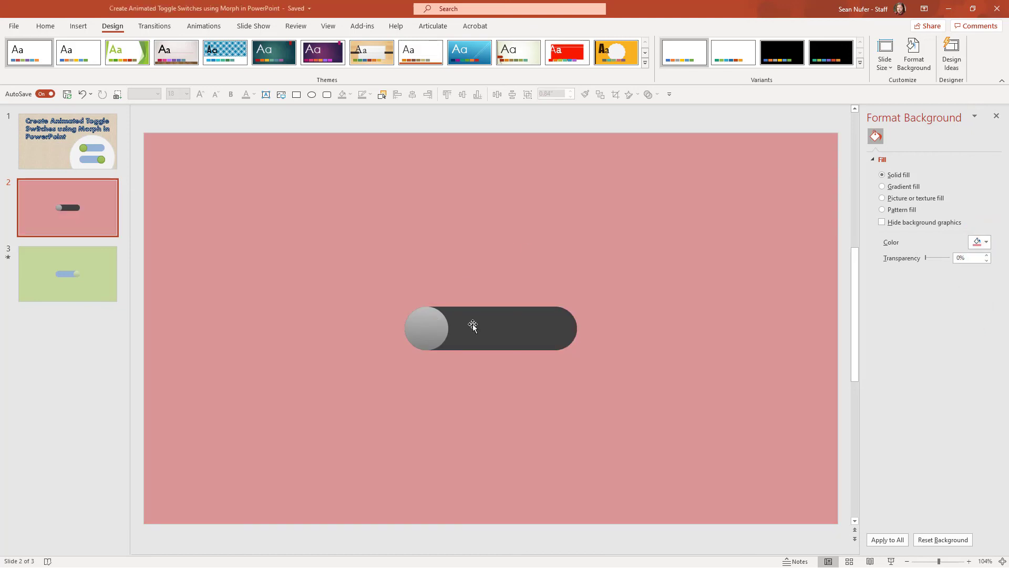
# Fill the toggle's pill body with dark red.
pyautogui.click(472, 326)
pyautogui.click(987, 269)
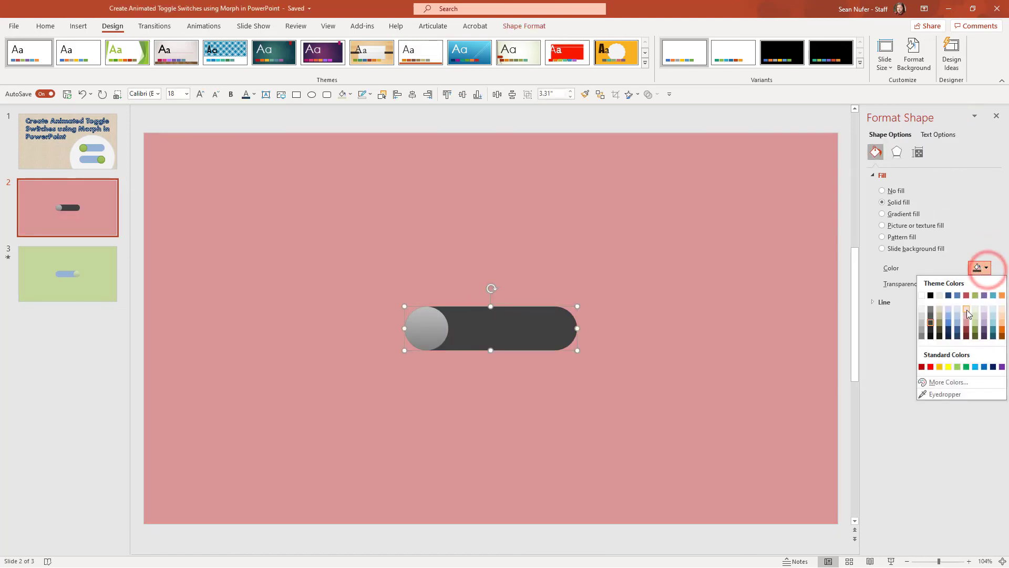
pyautogui.click(966, 309)
pyautogui.click(987, 268)
pyautogui.click(968, 332)
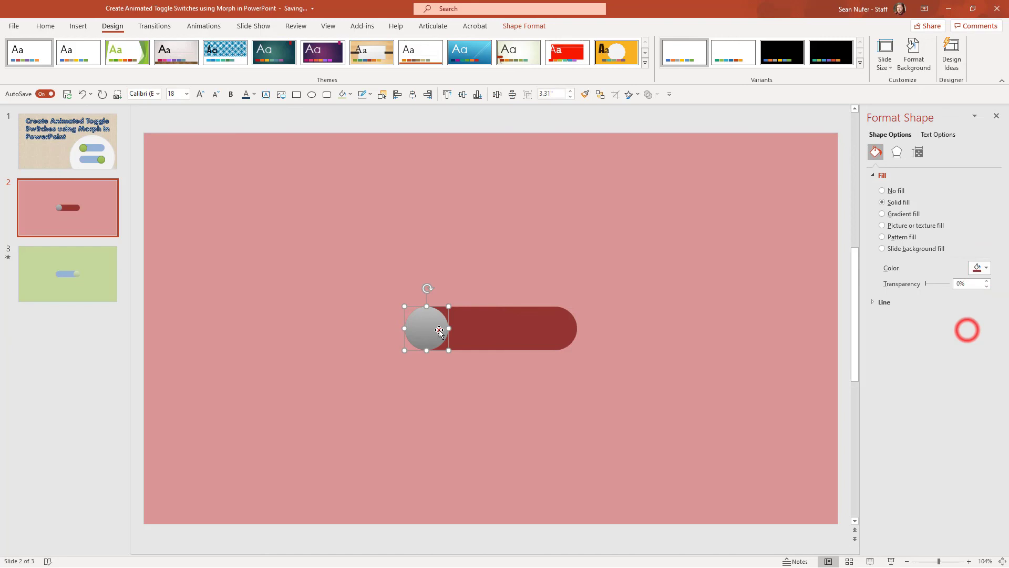
# Give the knob a solid teal fill.
pyautogui.click(426, 328)
pyautogui.click(883, 202)
pyautogui.click(987, 269)
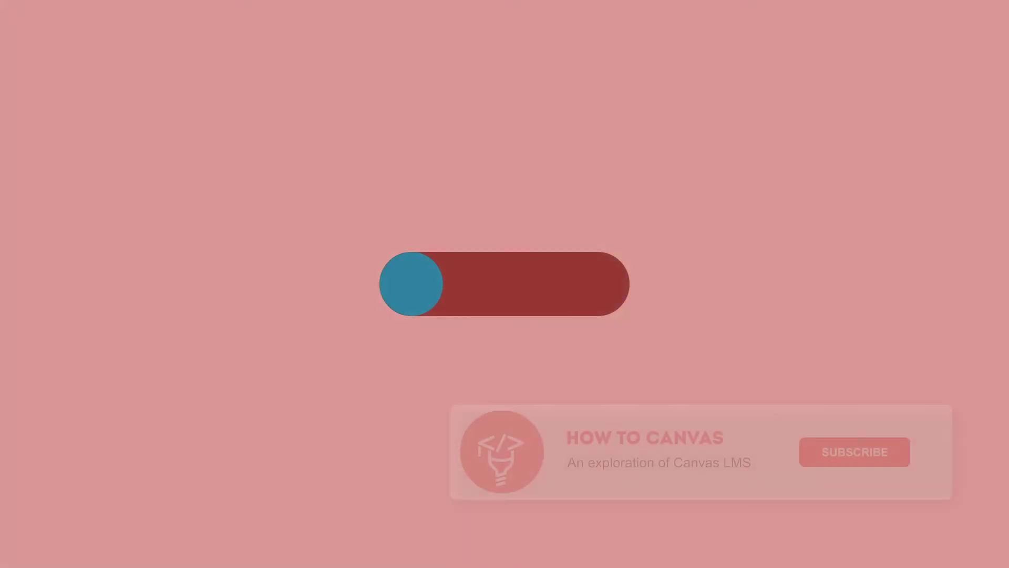
pyautogui.press('Right')
pyautogui.press('Right')
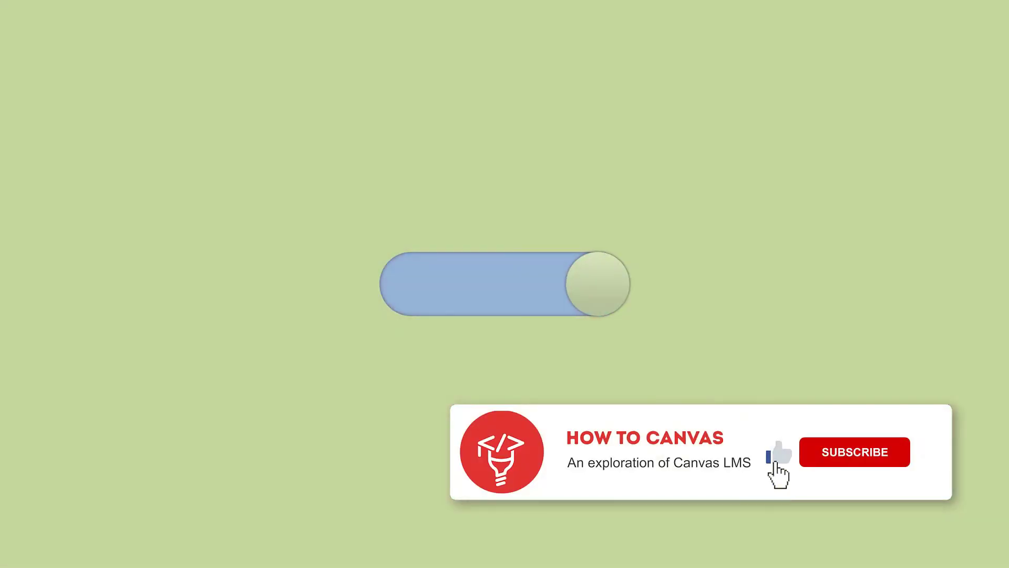